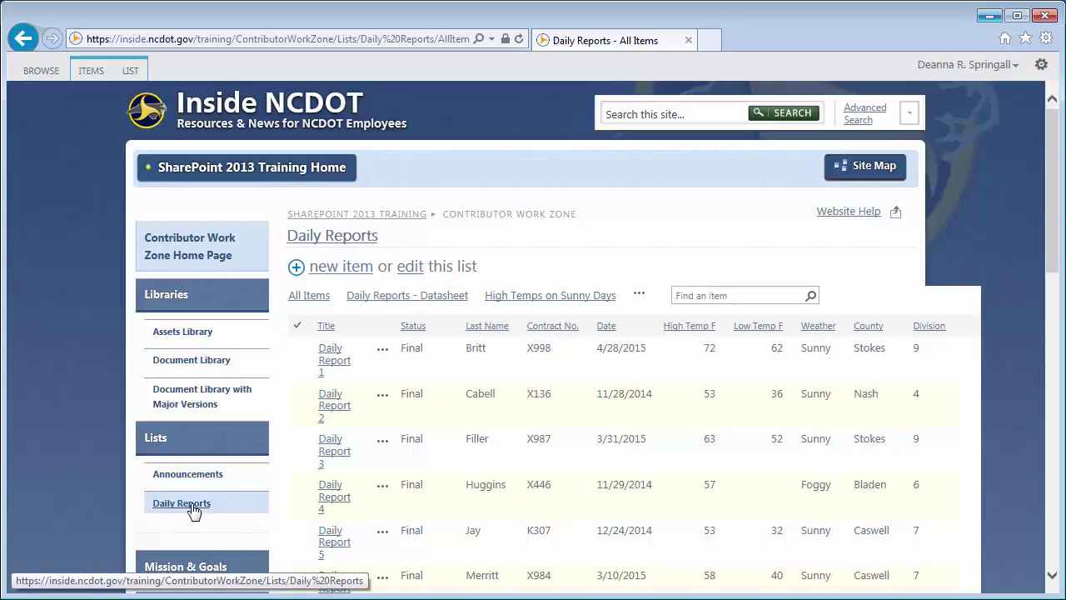
Step: Scroll to Daily Report 8 and open its Version History, showing versions 1.0 through 4.0
left_click(1051, 237)
left_click_drag(1051, 241, 1055, 356)
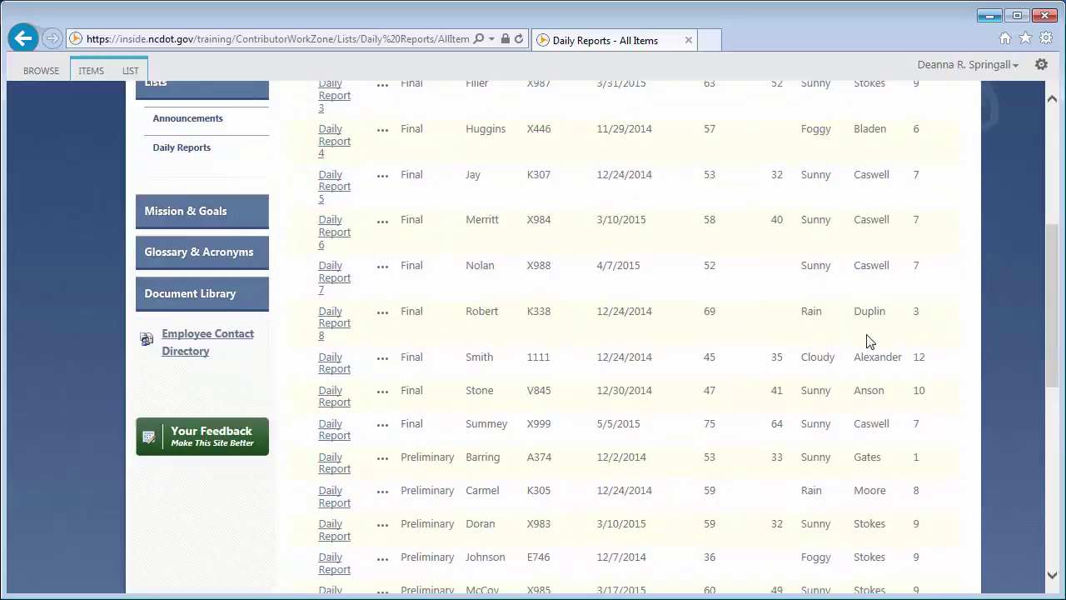
left_click(388, 316)
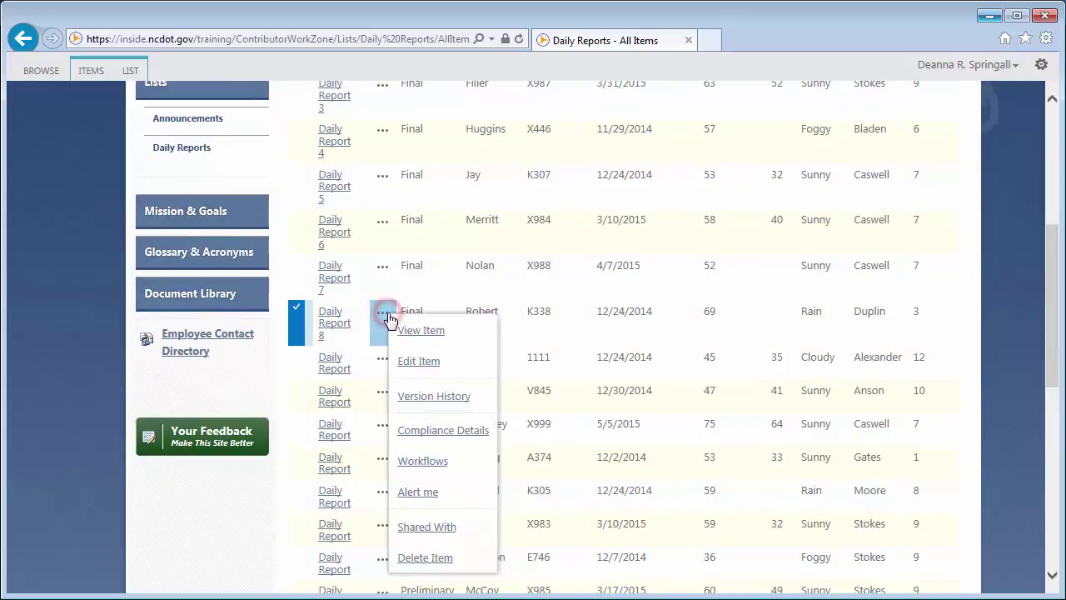
left_click(430, 401)
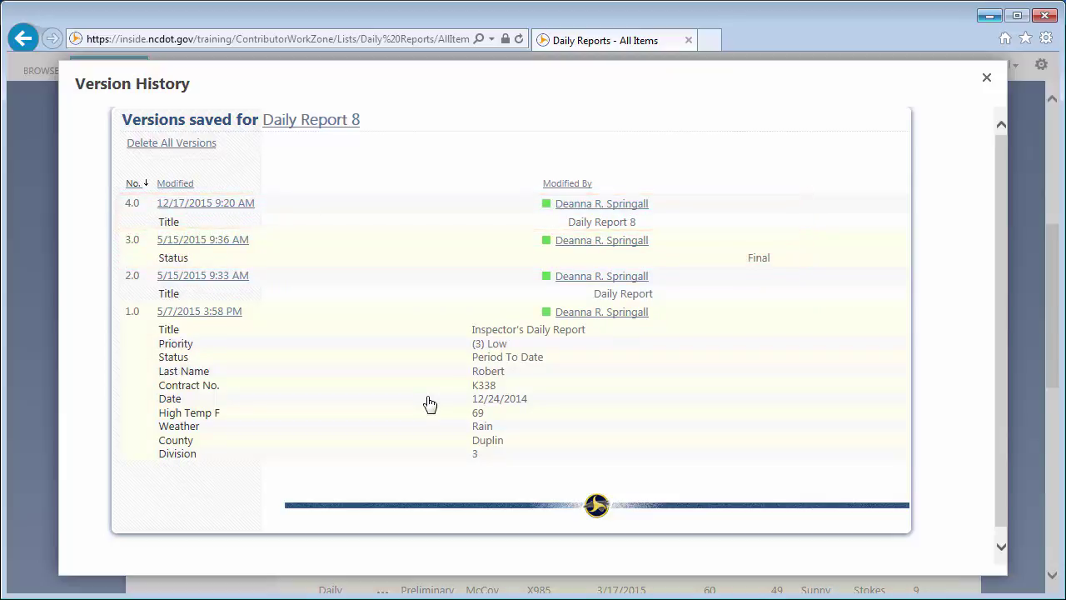
Step: Glance at current version 4.0 of Daily Report 8, then view saved version 3.0's details
left_click(210, 204)
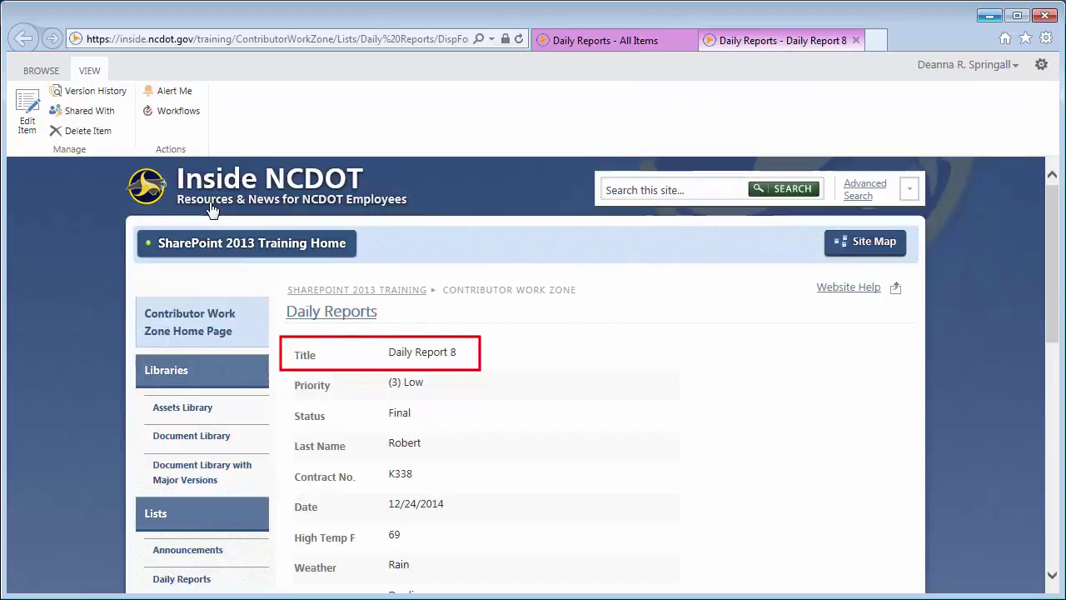
left_click(856, 40)
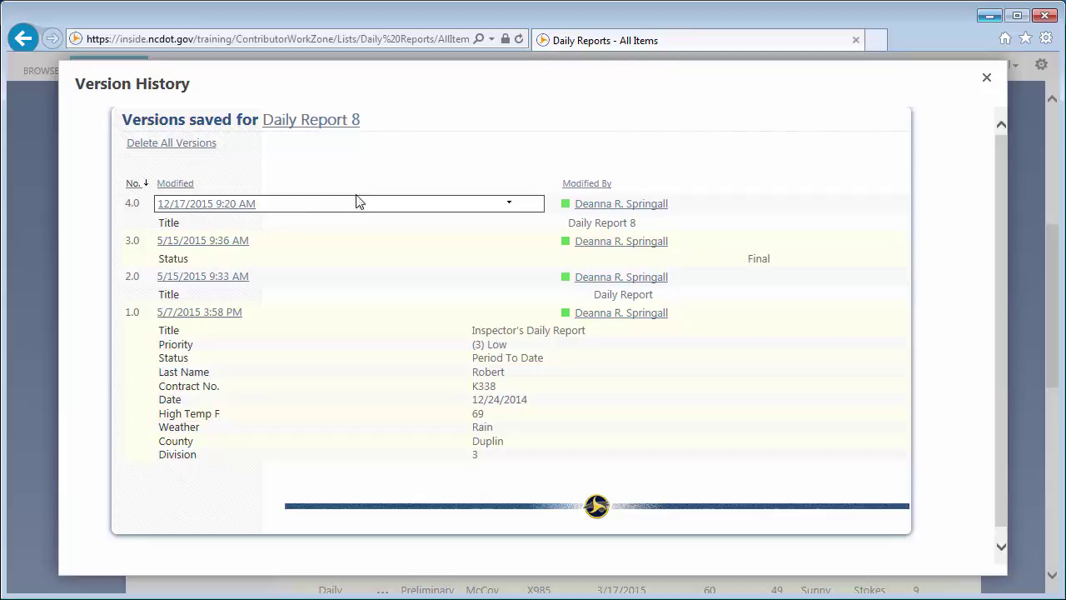
left_click(503, 240)
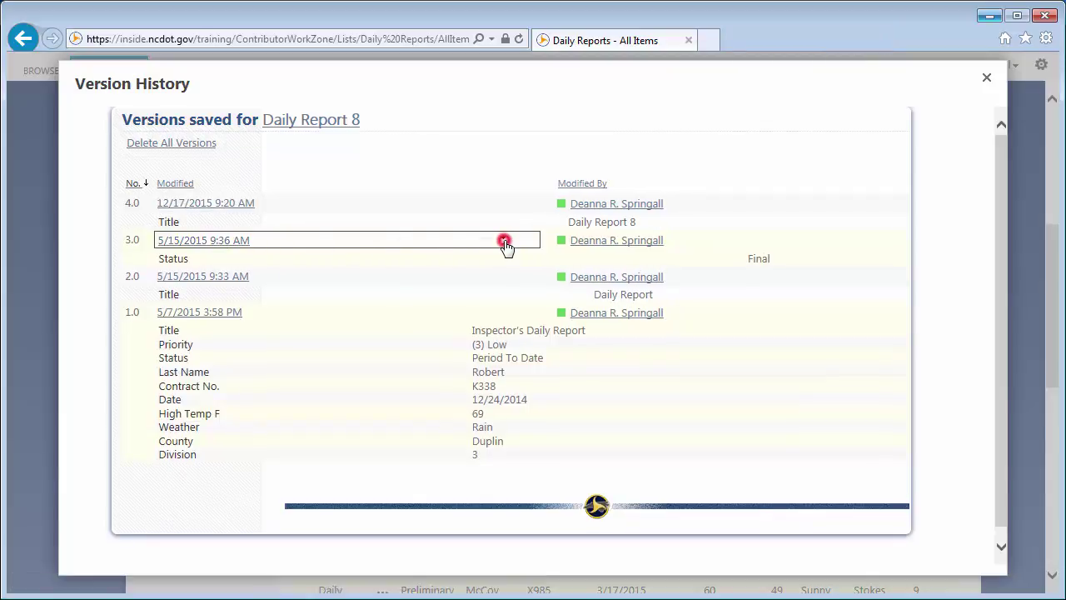
left_click(420, 257)
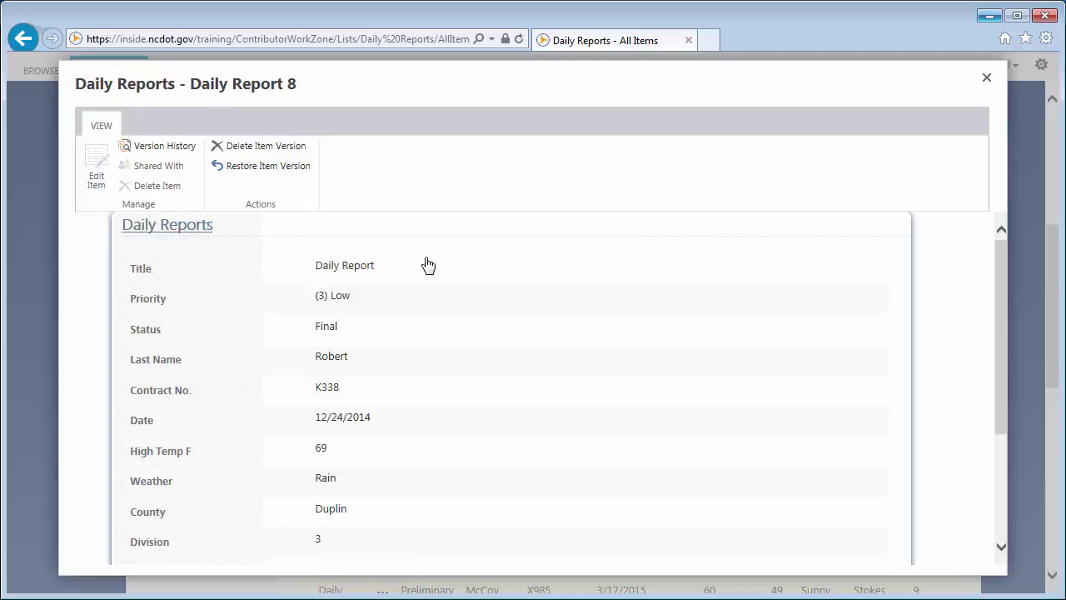
left_click_drag(999, 376, 1002, 517)
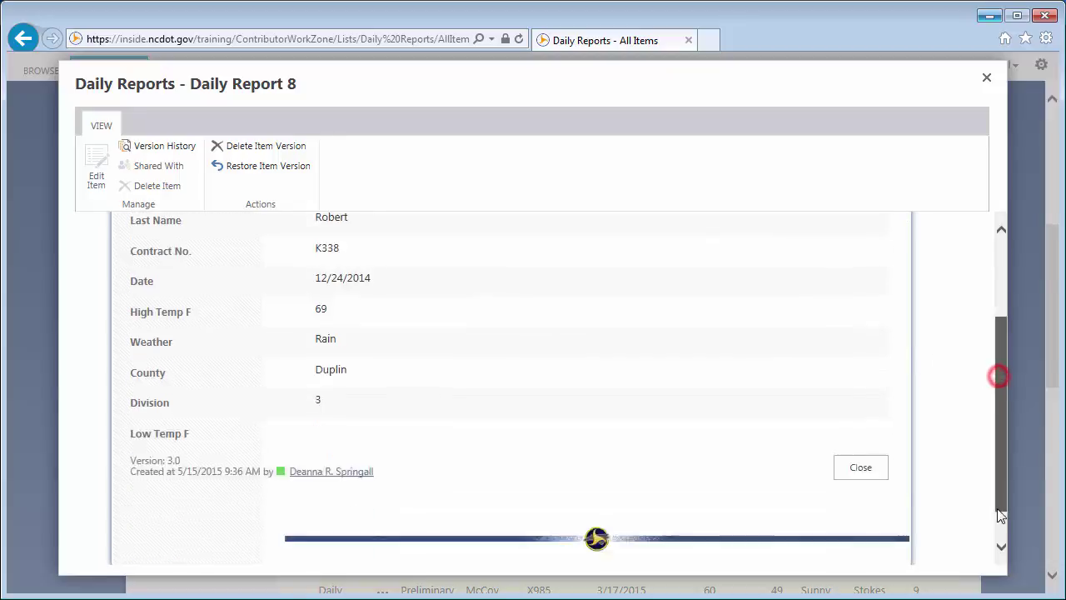
Step: Reopen Daily Report 8's Version History and attempt restoring current version 4.0, dismissing the refusal
left_click(879, 432)
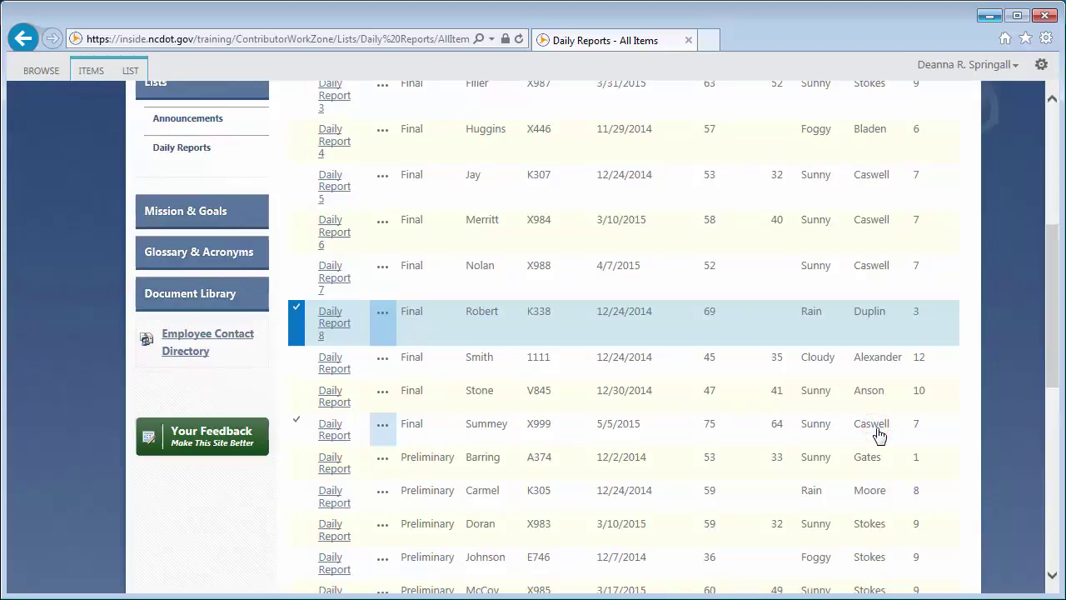
left_click(380, 321)
left_click(418, 398)
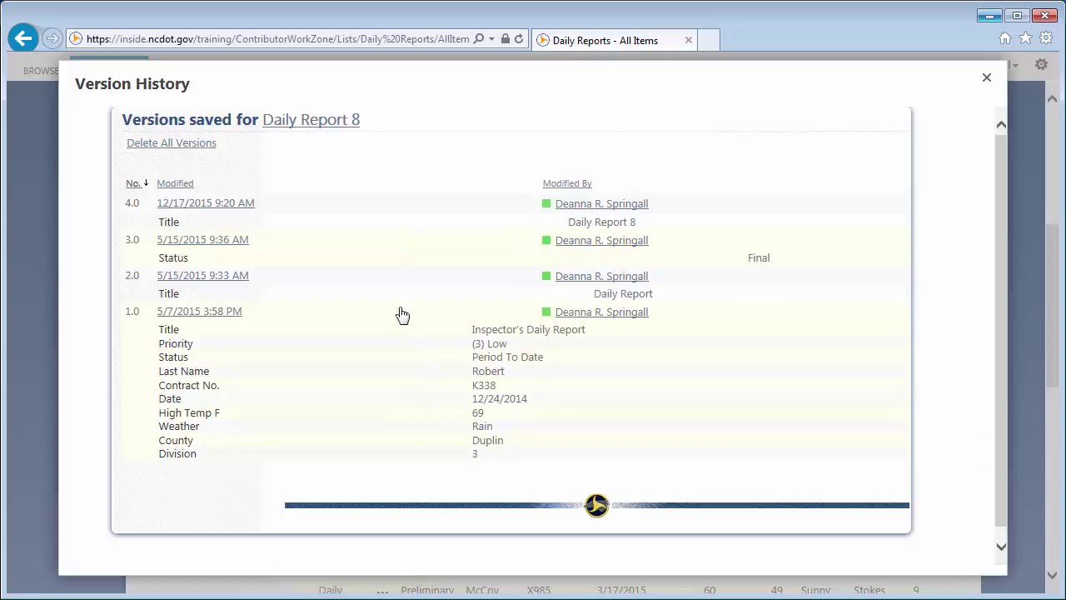
left_click(506, 205)
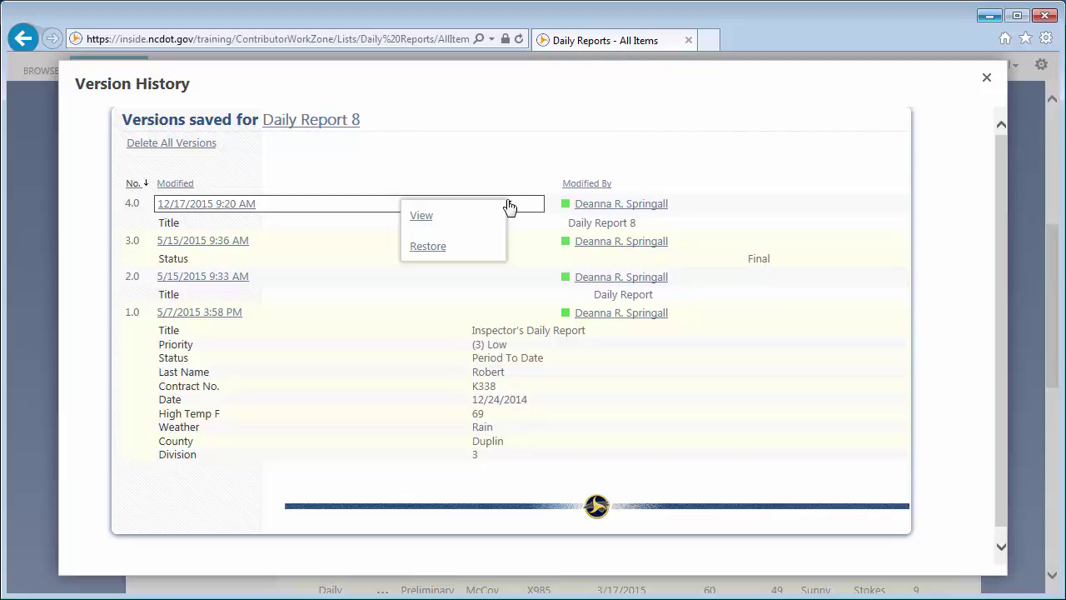
left_click(435, 248)
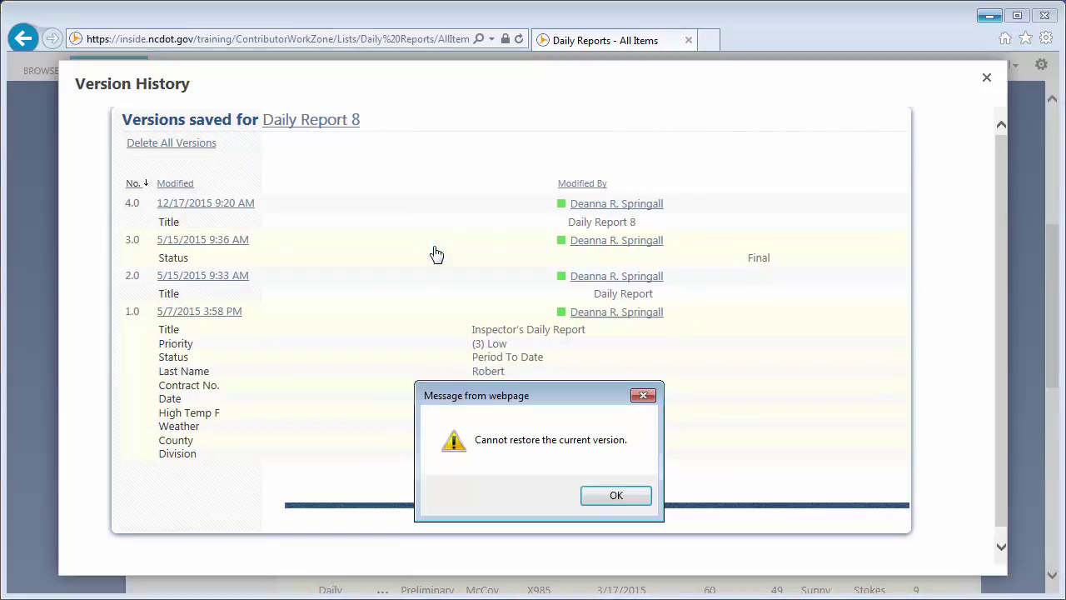
left_click(616, 496)
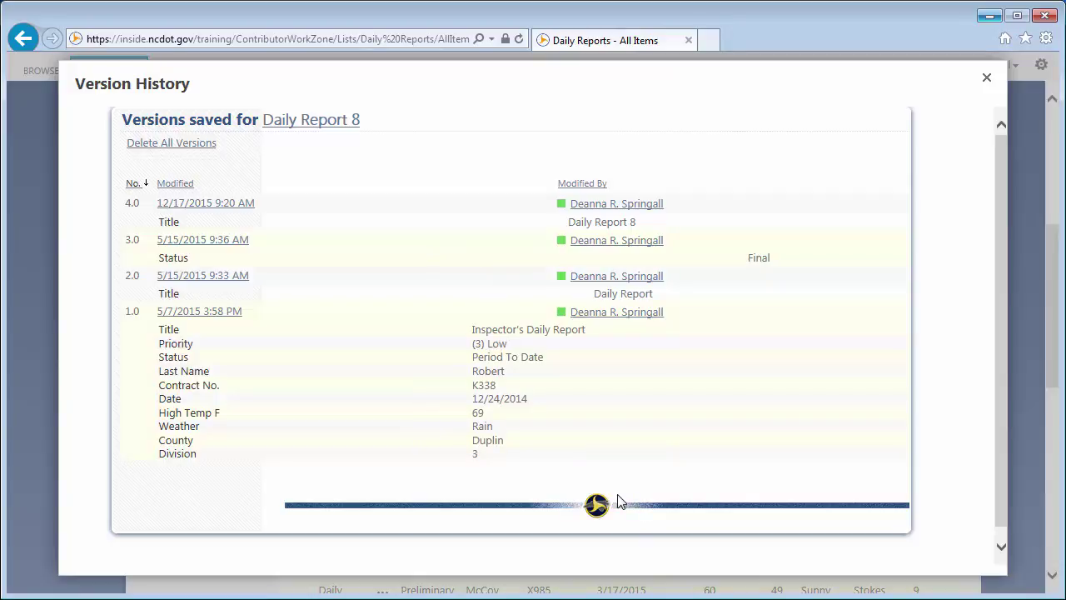
Step: Restore version 3.0 of Daily Report 8, confirming it replaces the current version
left_click(506, 239)
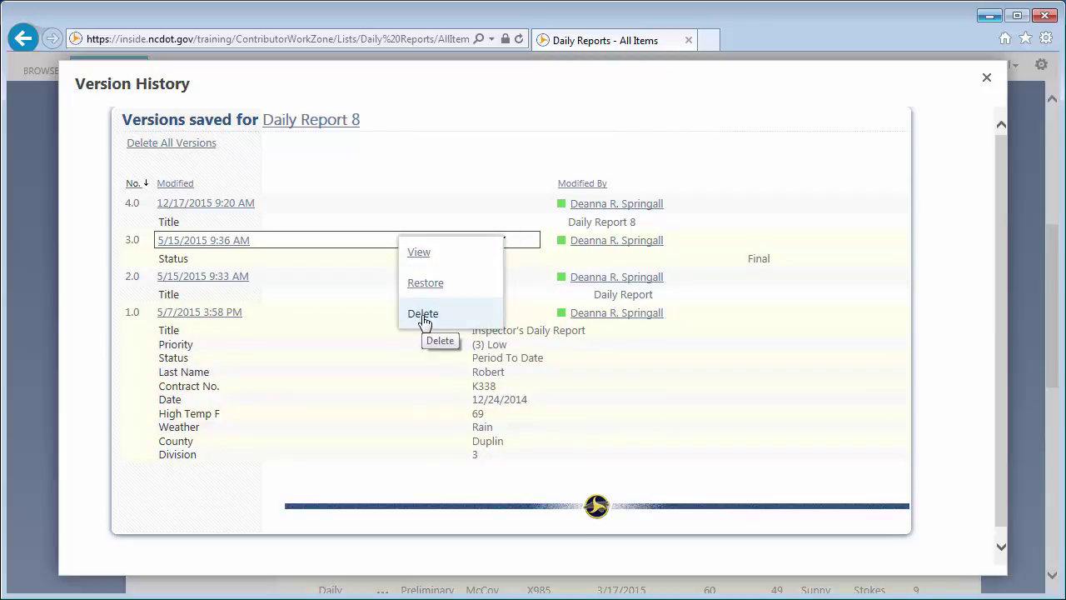
left_click(423, 284)
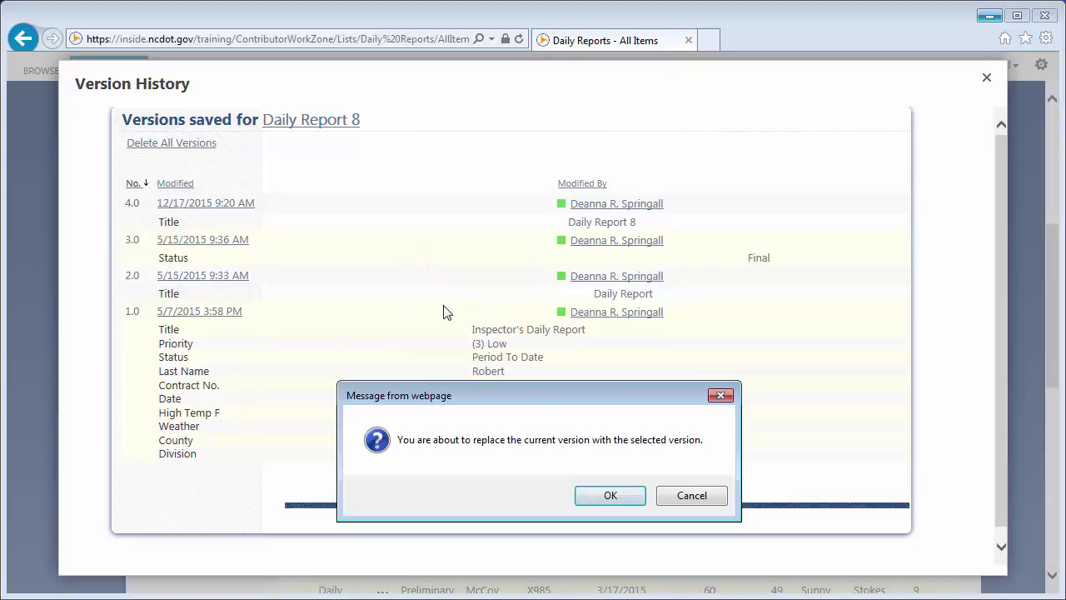
left_click(609, 496)
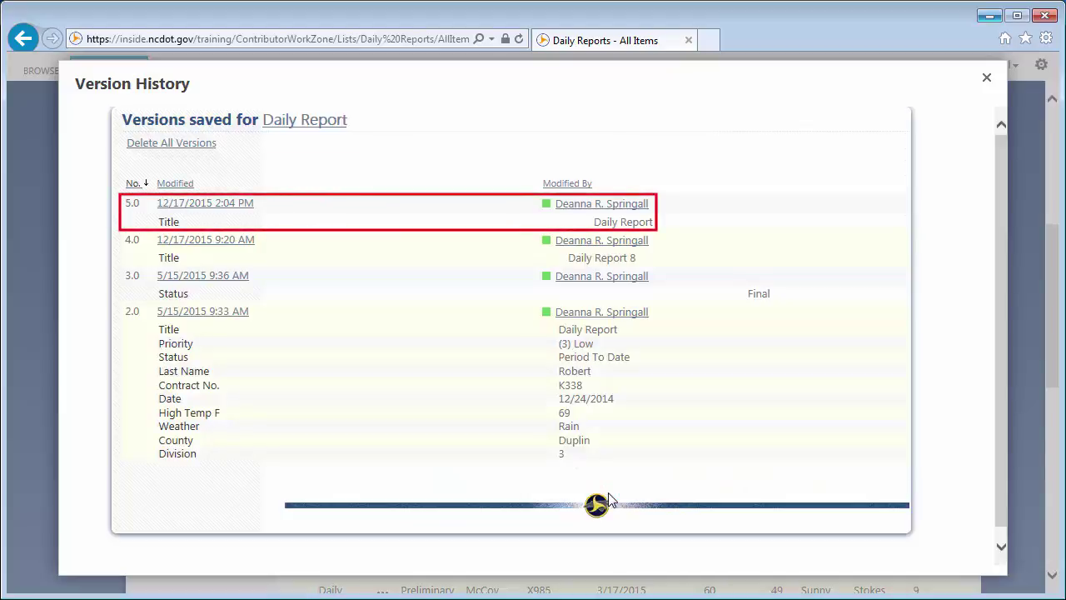
Step: Close Version History and go to the Document Library with Major Versions
left_click(232, 205)
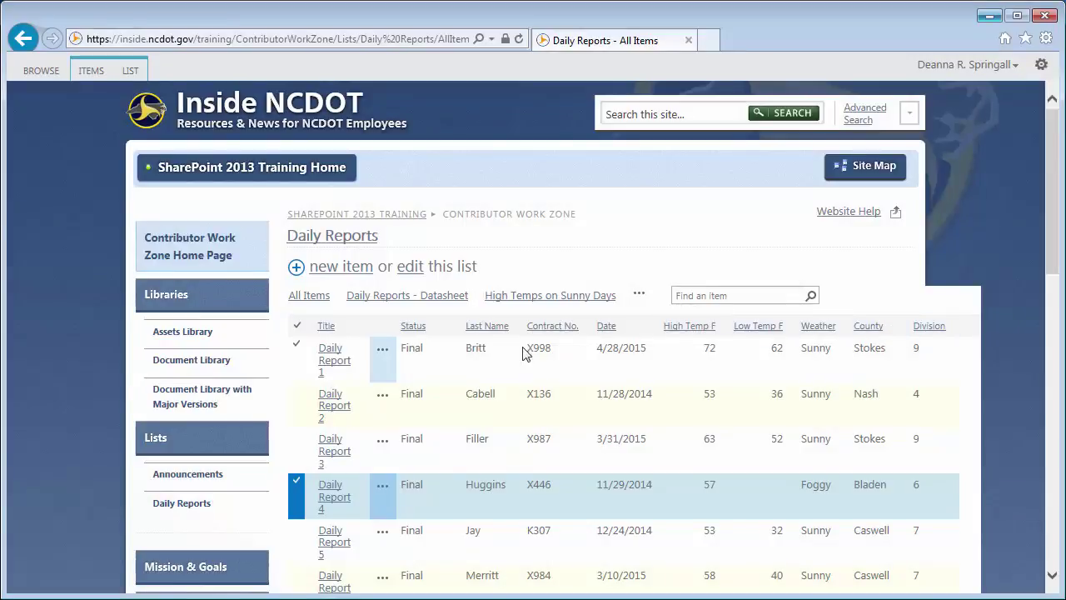
left_click(236, 389)
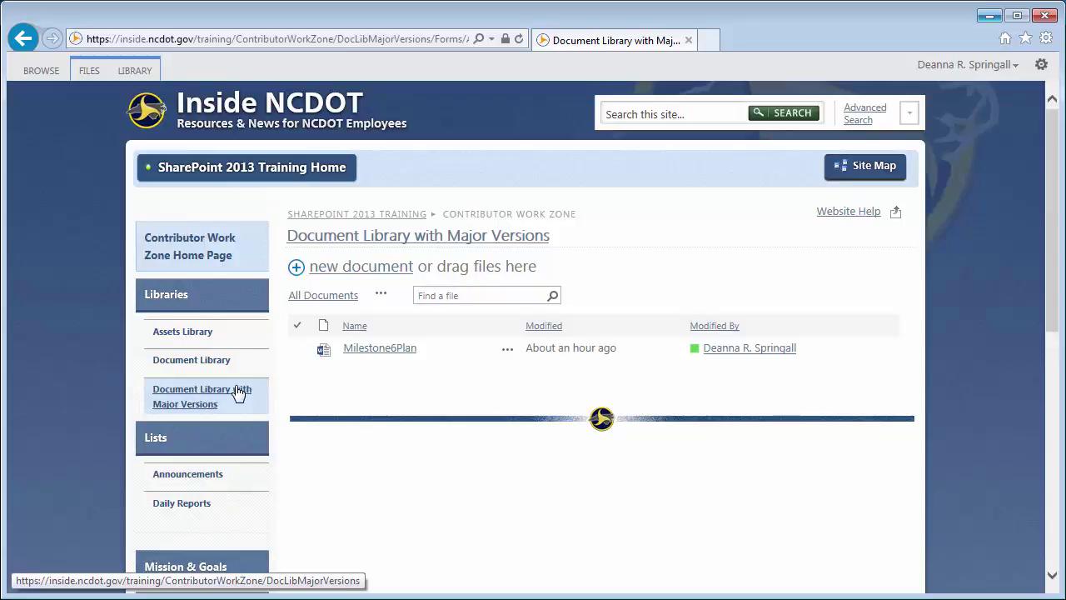
Step: Select Milestone6Plan and open its Version History from the document callout
left_click(297, 348)
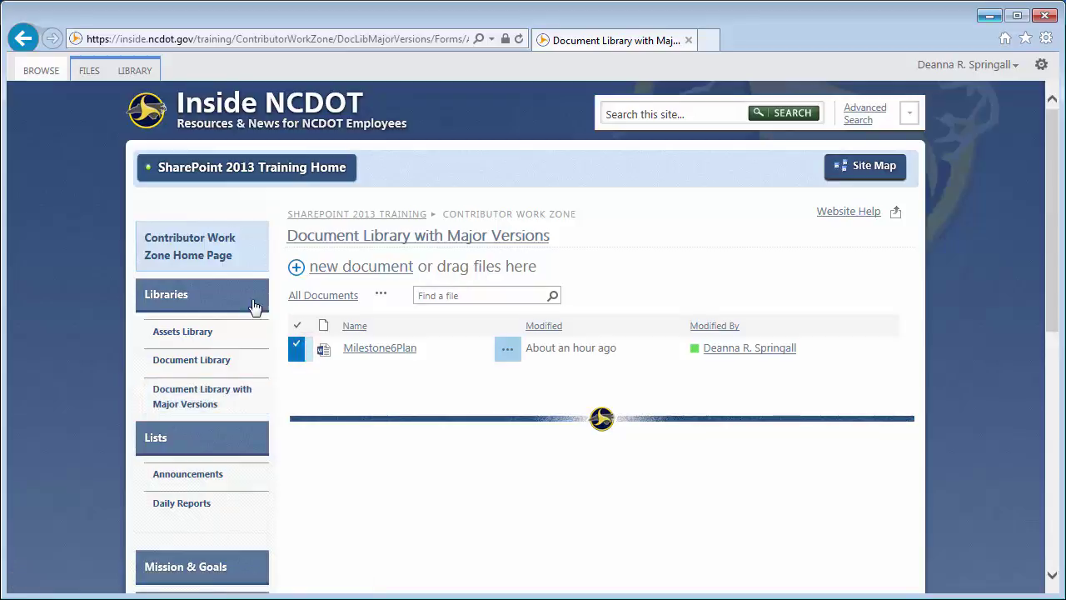
left_click(93, 73)
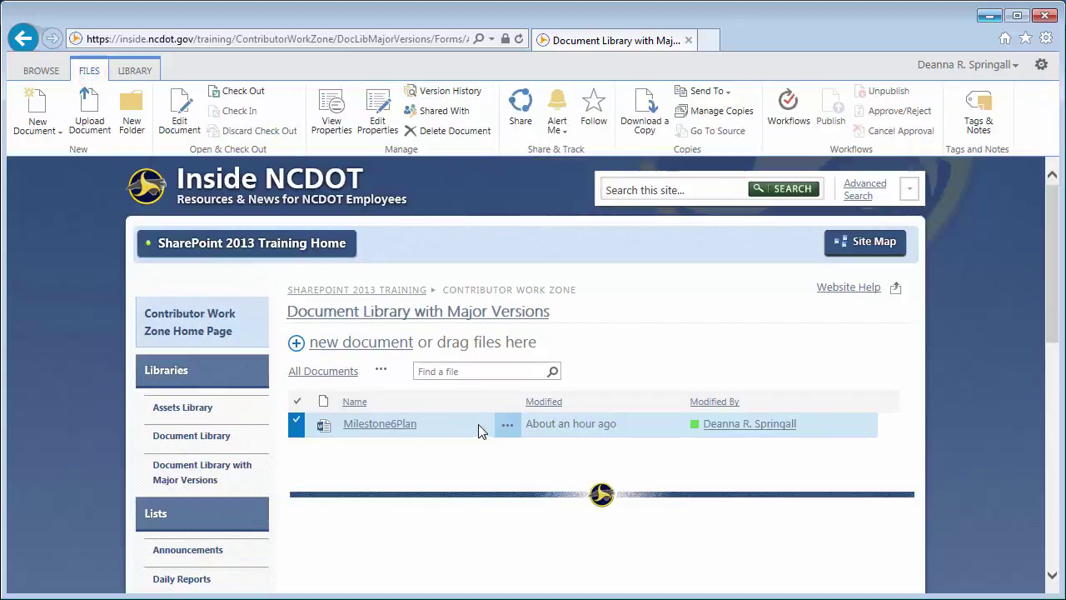
left_click(507, 425)
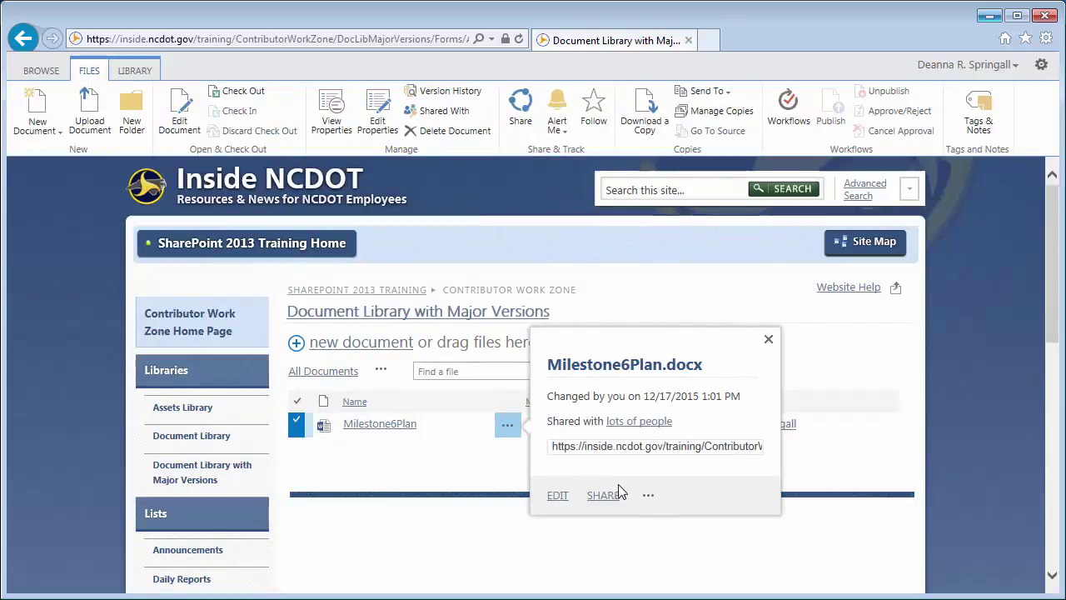
left_click(648, 494)
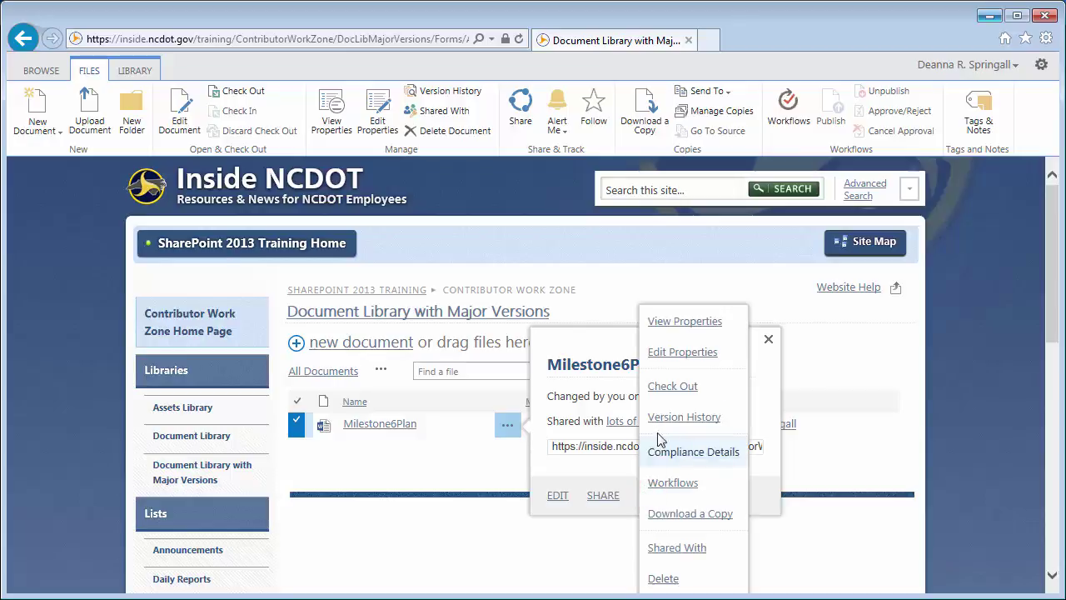
left_click(663, 416)
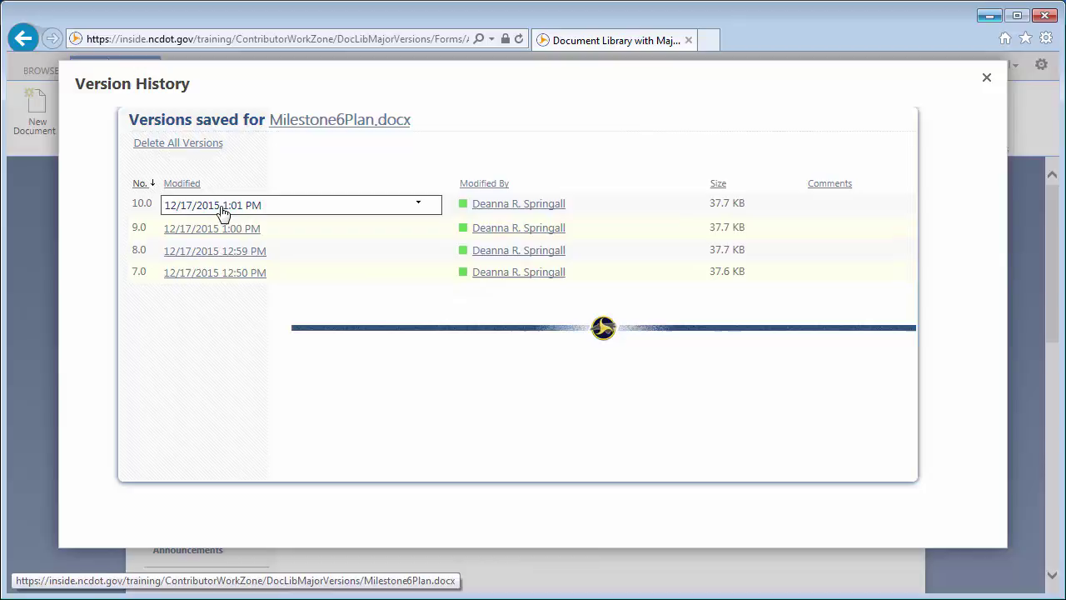
Step: View version 10.0's properties, then return to Milestone6Plan.docx's version list
left_click(420, 203)
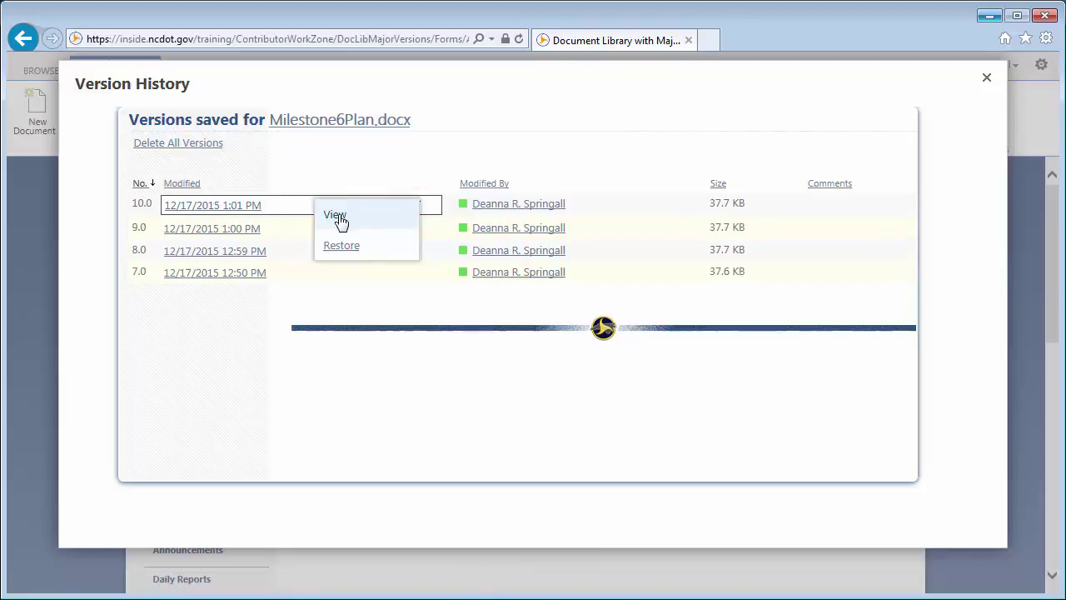
left_click(337, 214)
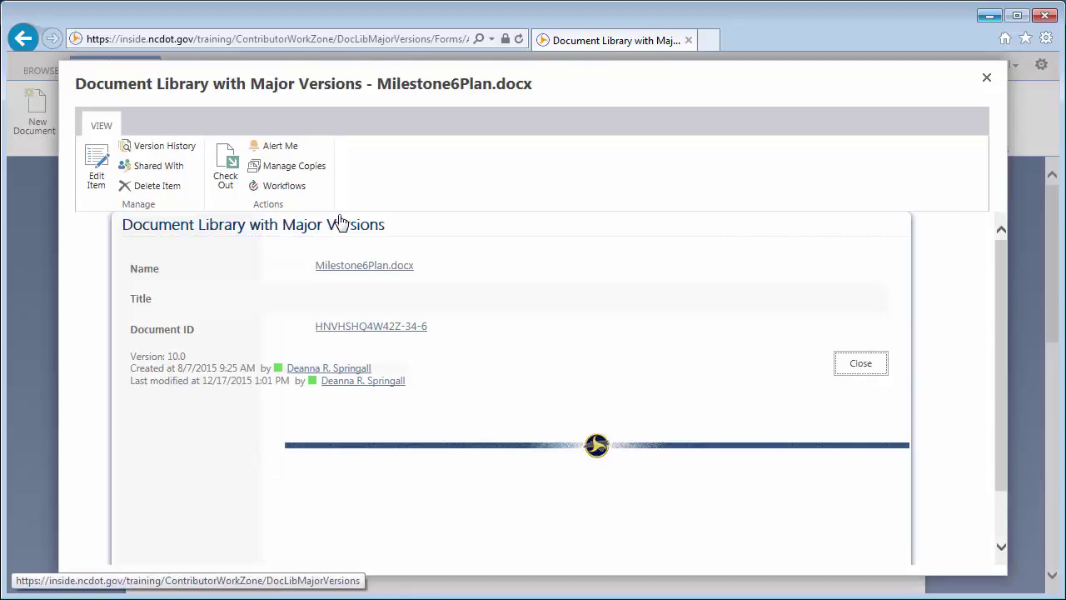
left_click(853, 364)
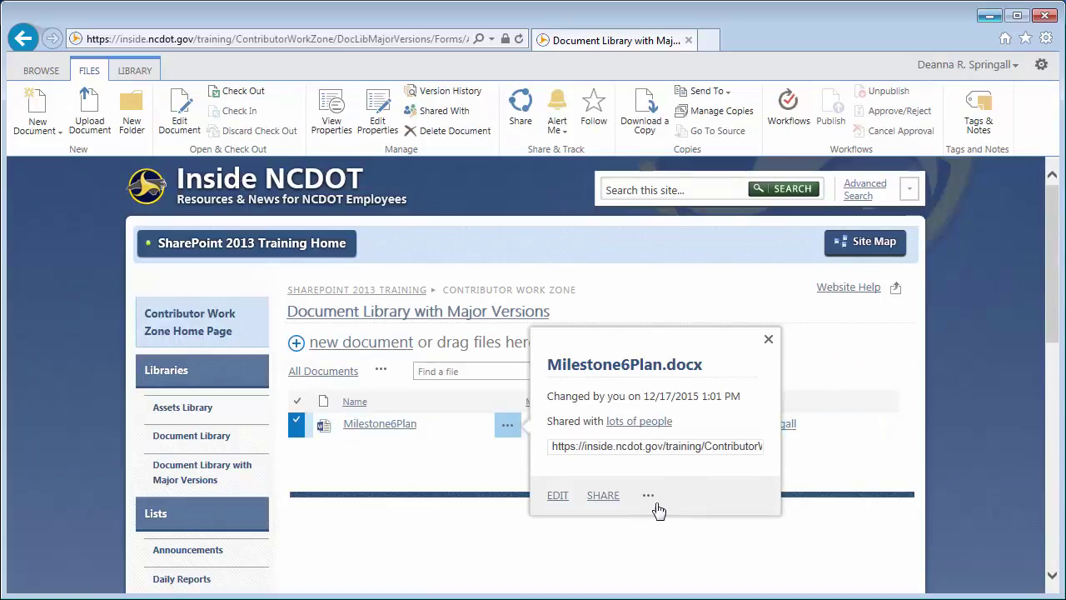
left_click(648, 495)
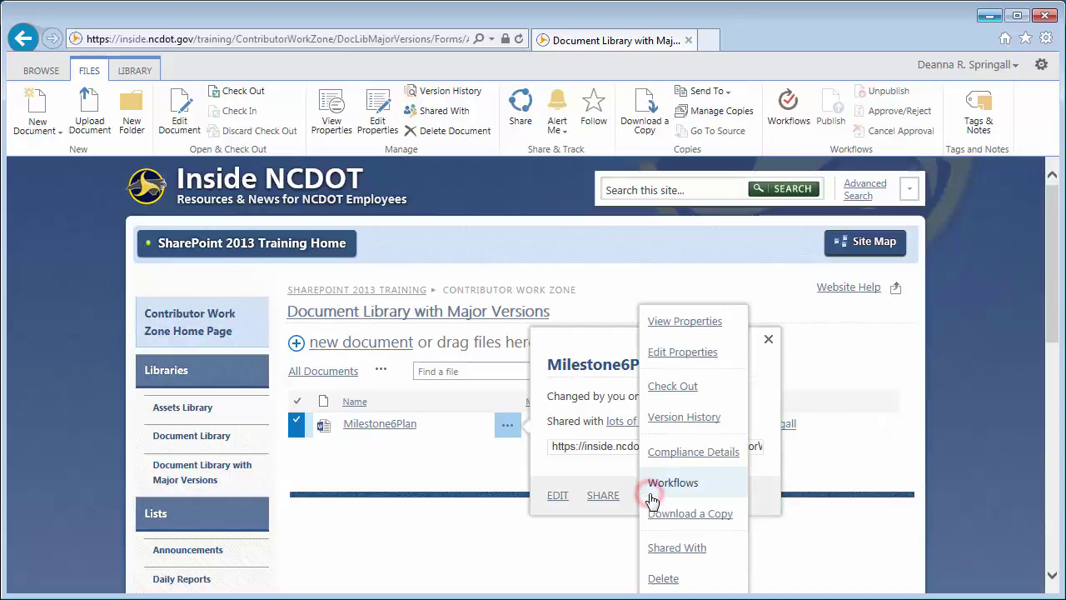
left_click(668, 417)
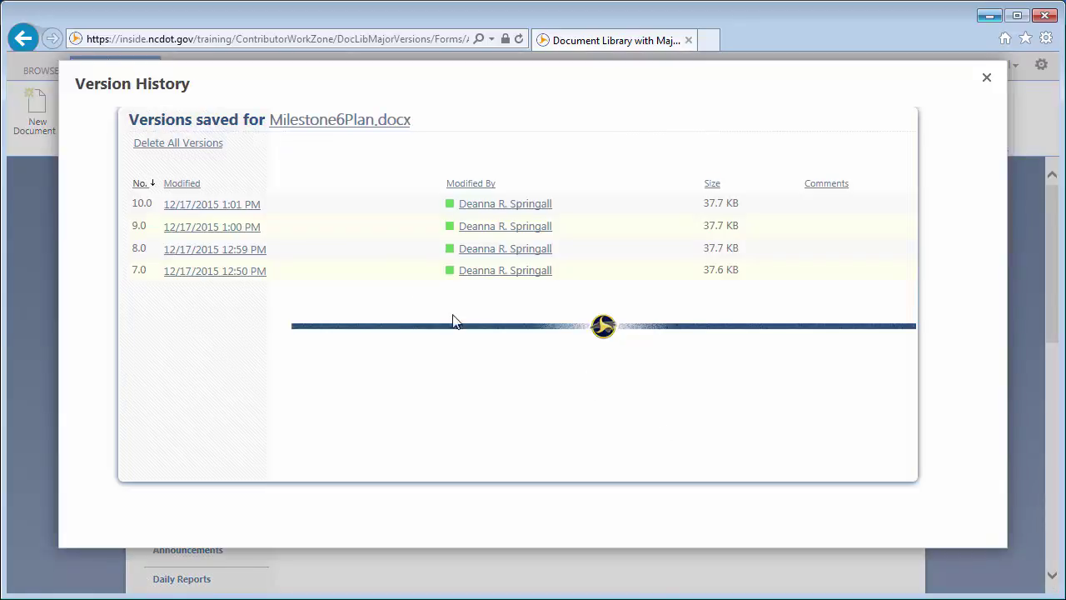
Step: Open versions 10.0 and 9.0 in Word and copy 'Lunch and Team Building' from version 9.0
left_click(206, 207)
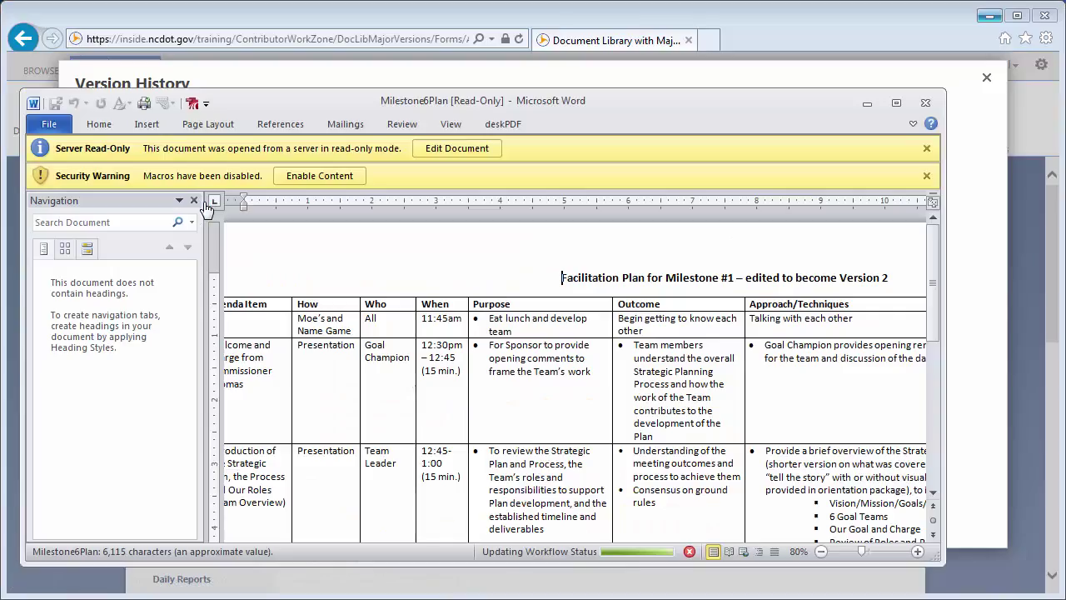
left_click_drag(264, 534, 218, 543)
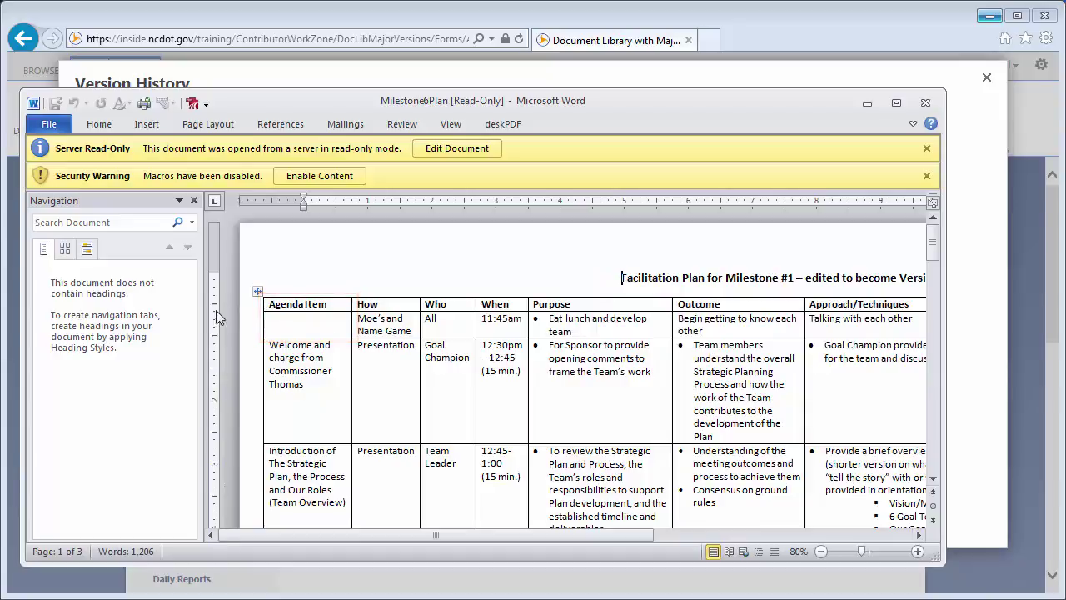
left_click(239, 19)
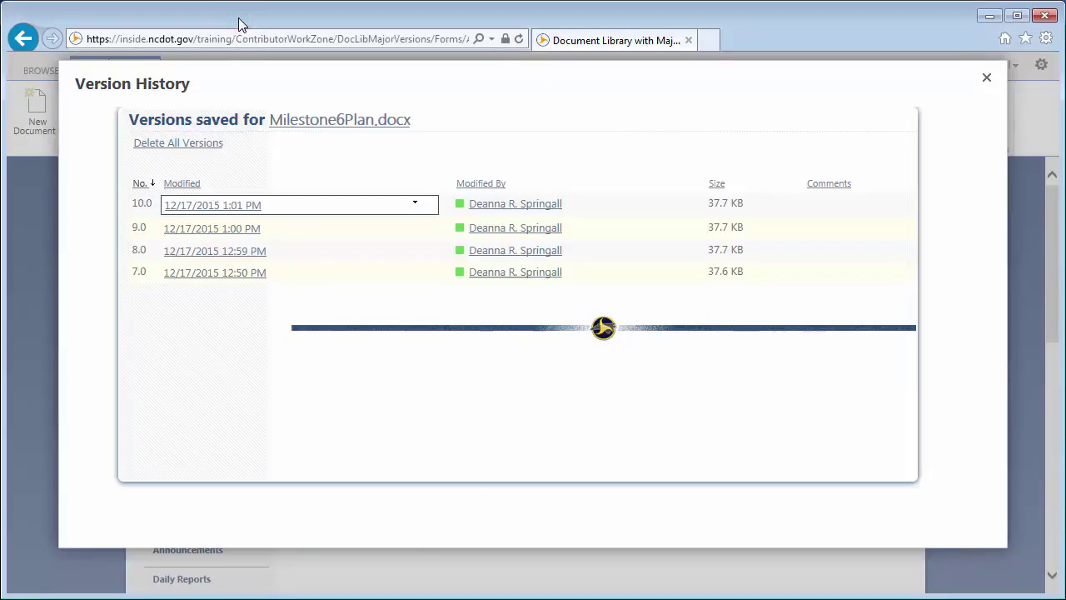
left_click(198, 229)
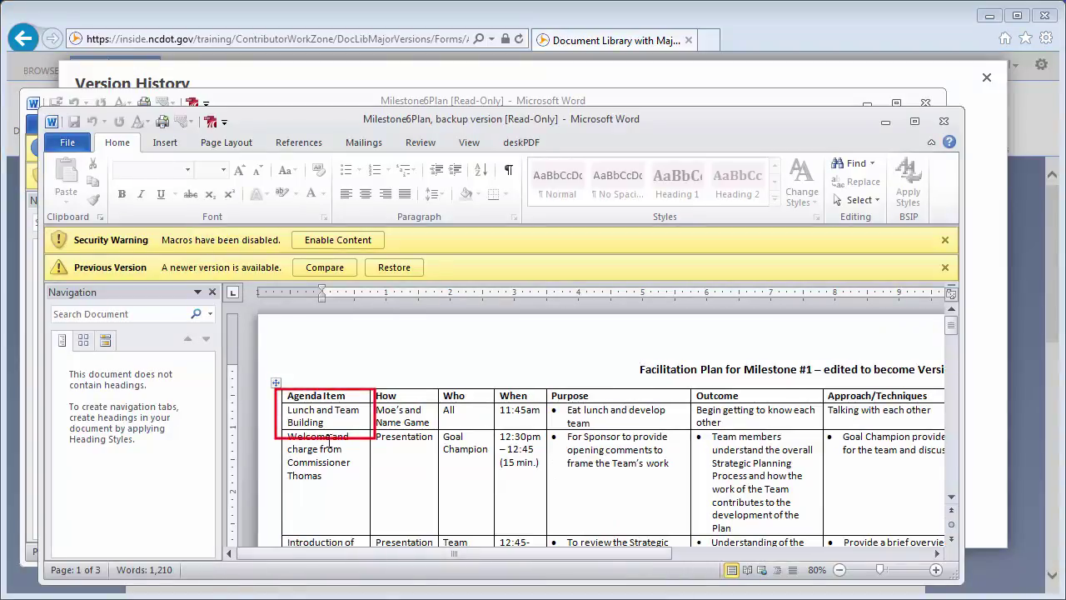
left_click_drag(325, 423, 286, 409)
key("ctrl+c")
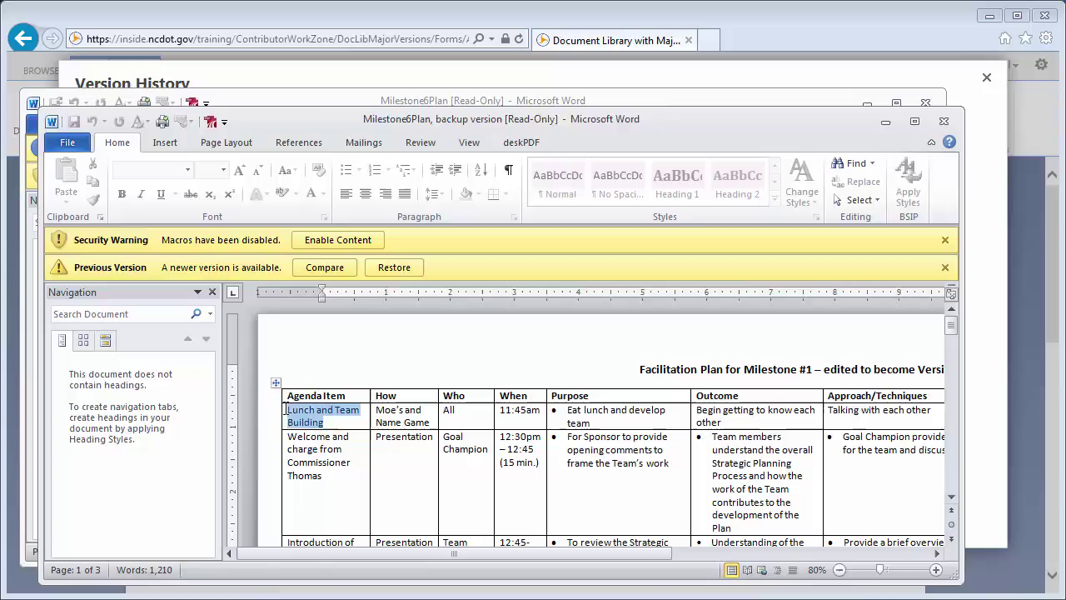
left_click(944, 121)
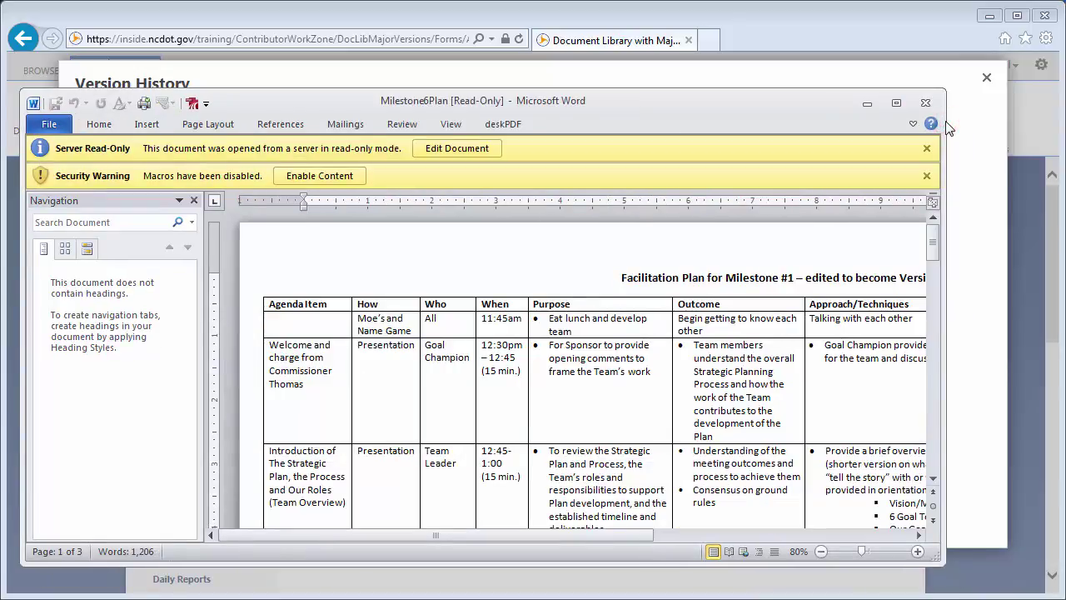
Step: Edit the current Milestone6Plan, paste 'Lunch and Team Building' into the empty Agenda Item cell, and close Word
left_click(458, 147)
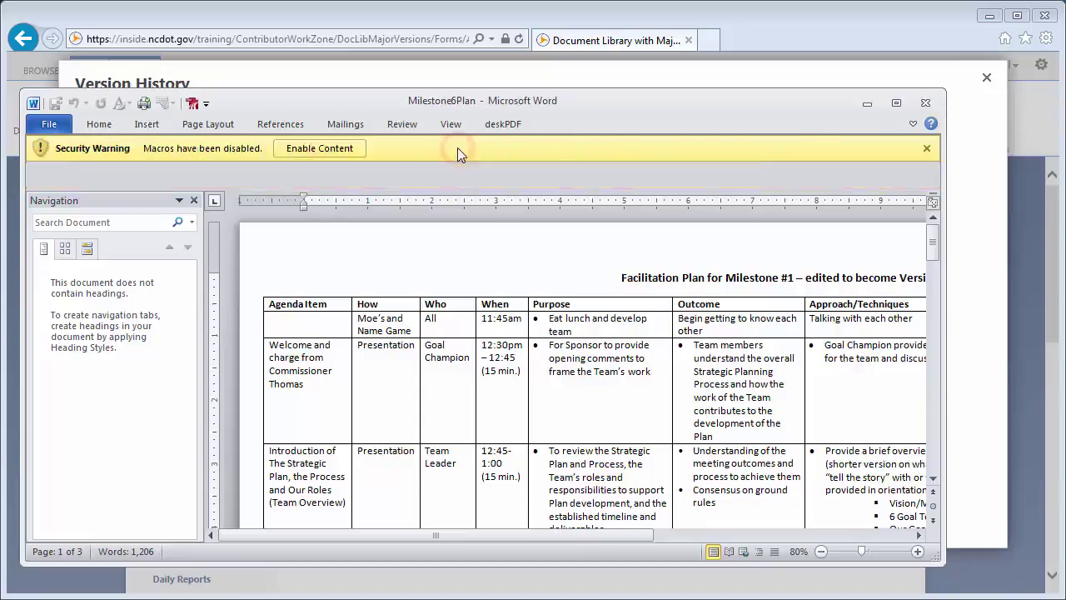
left_click(304, 370)
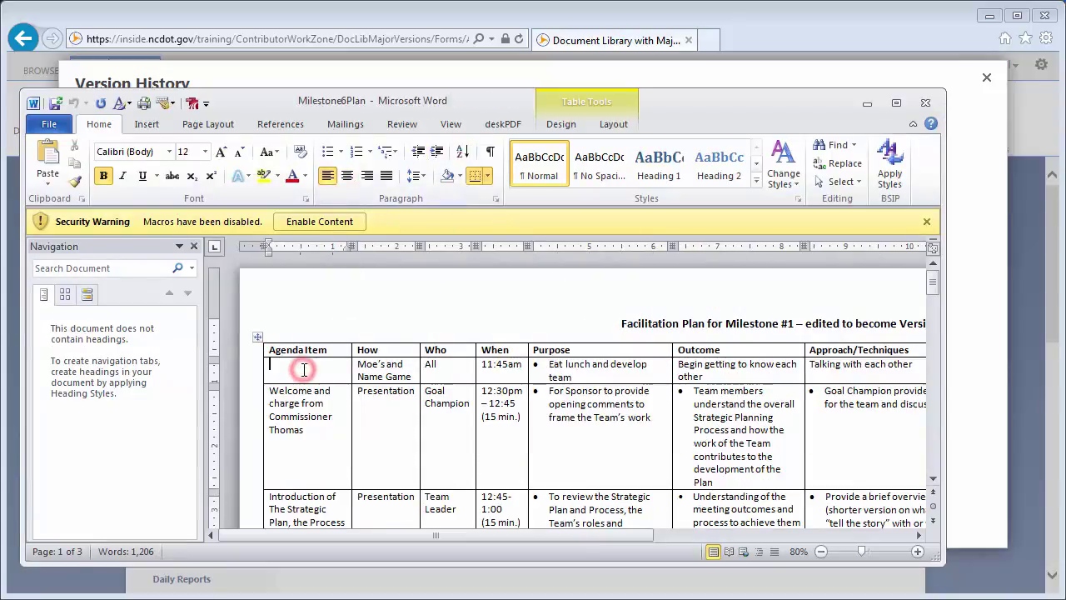
key("ctrl+v")
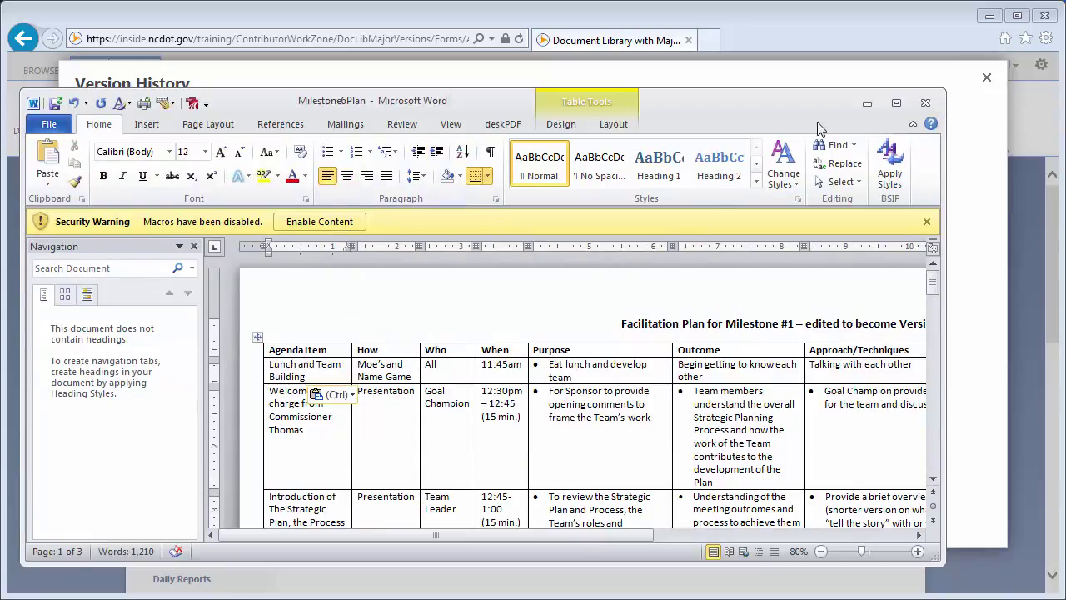
left_click(925, 103)
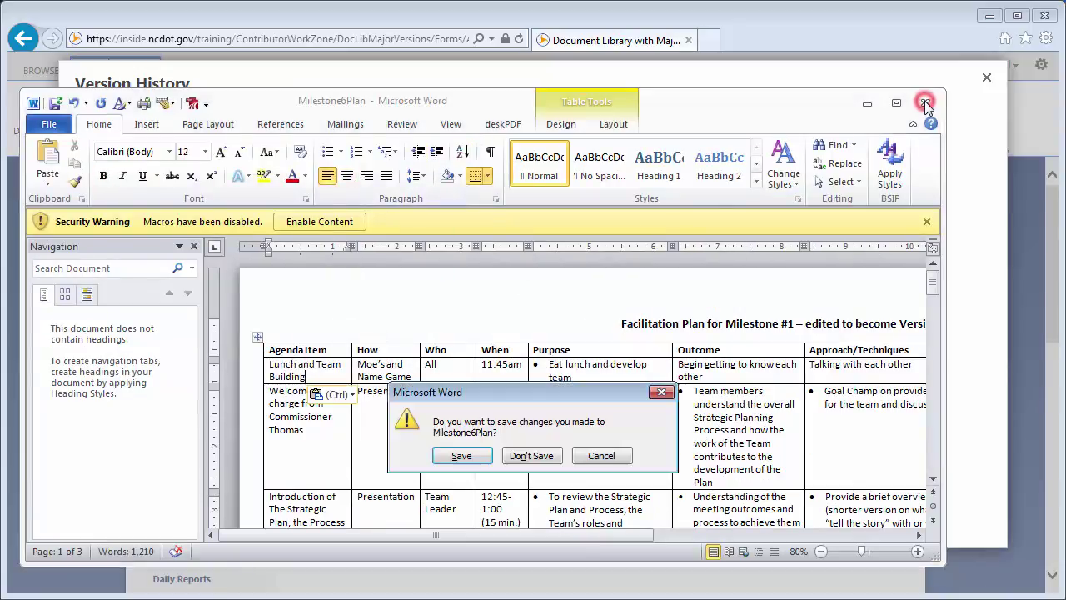
Step: Save the edit to the server, refresh the history, and open new version 11.0 to check it
left_click(462, 455)
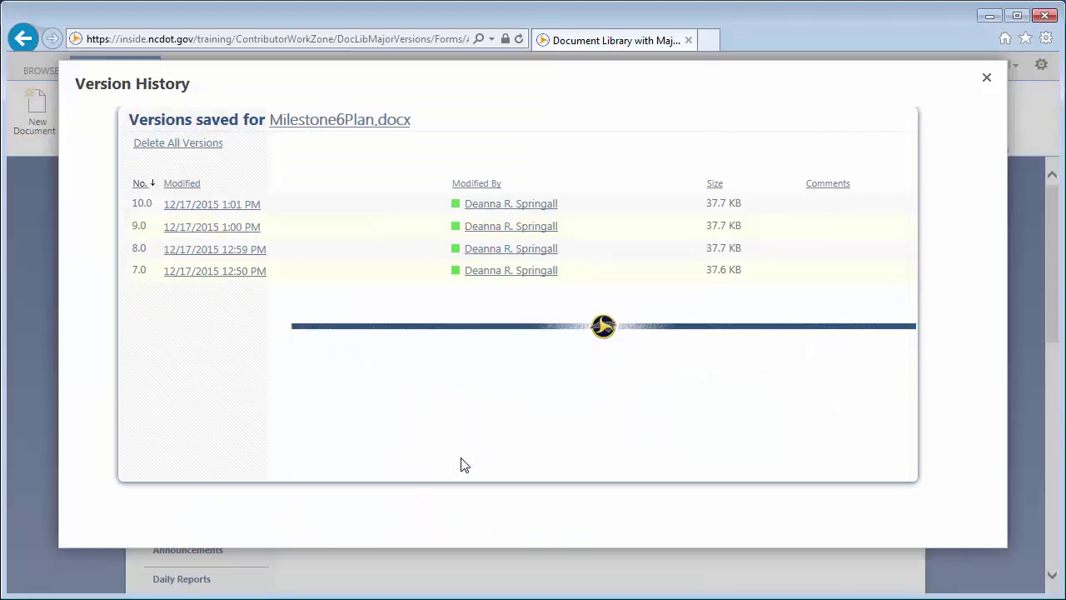
right_click(461, 464)
left_click(514, 379)
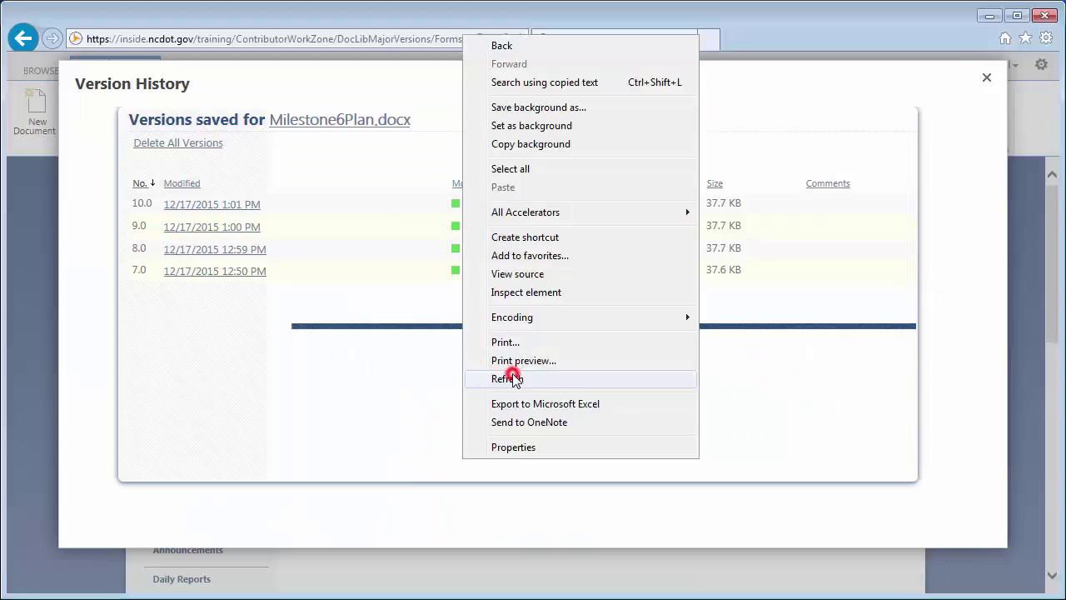
left_click(593, 521)
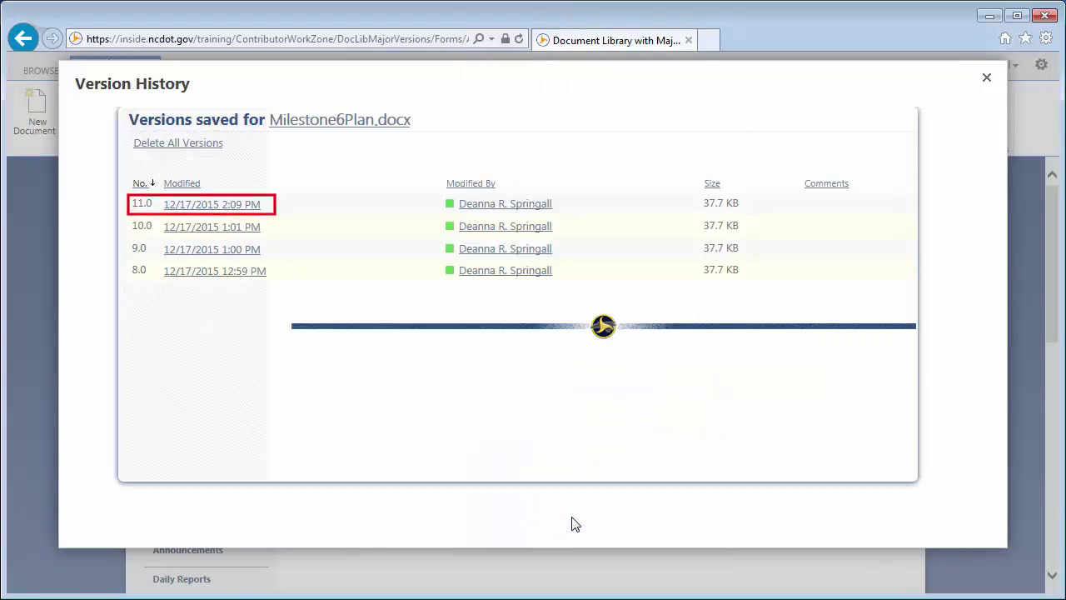
left_click(226, 205)
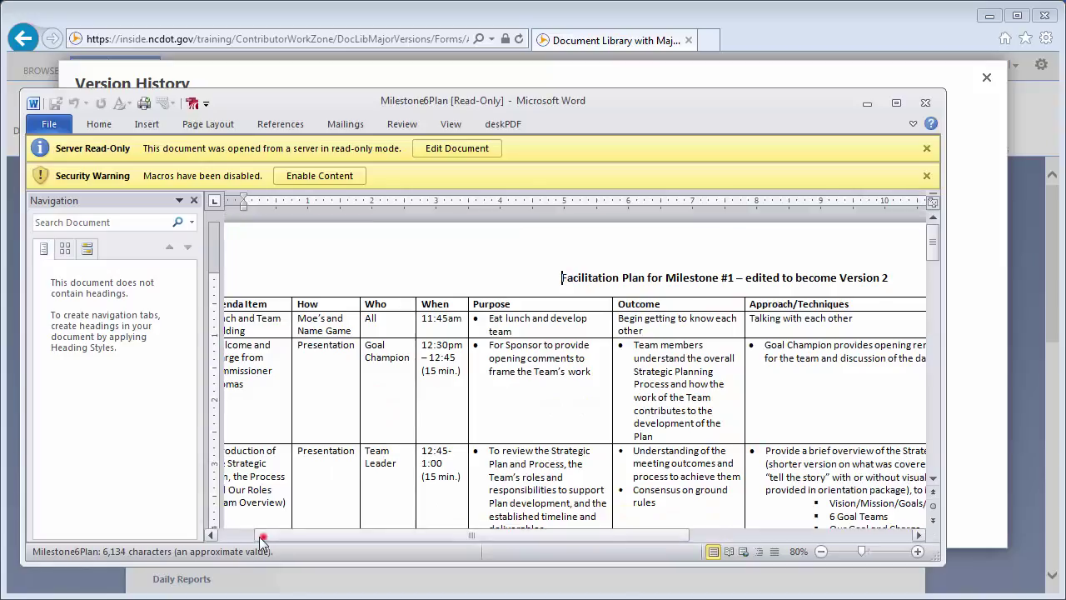
left_click_drag(259, 536, 229, 546)
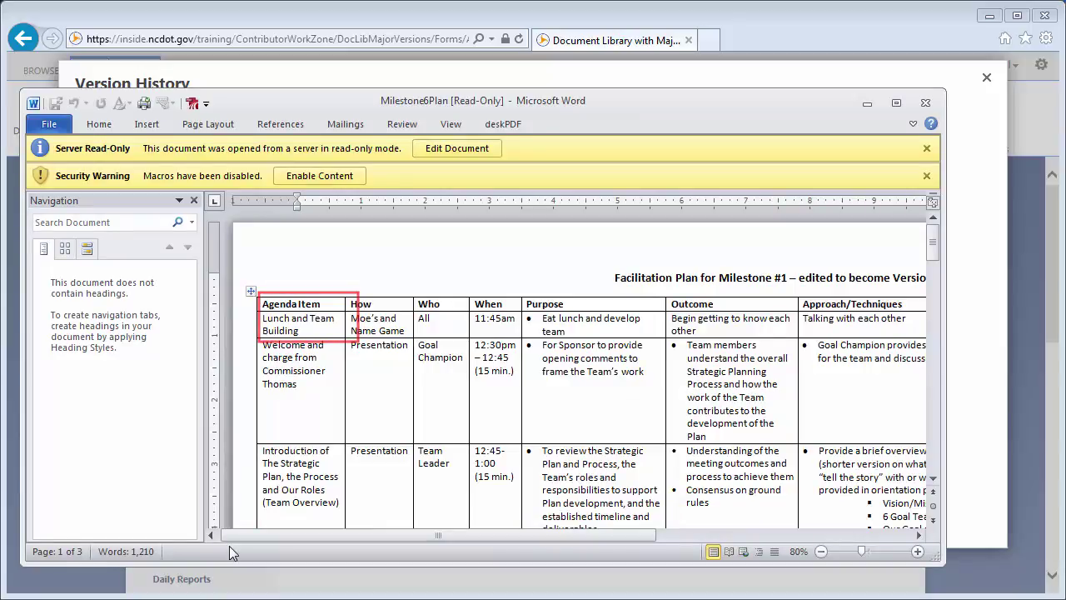
Step: Close Word and restore version 10.0 of Milestone6Plan.docx as the current version
left_click(924, 104)
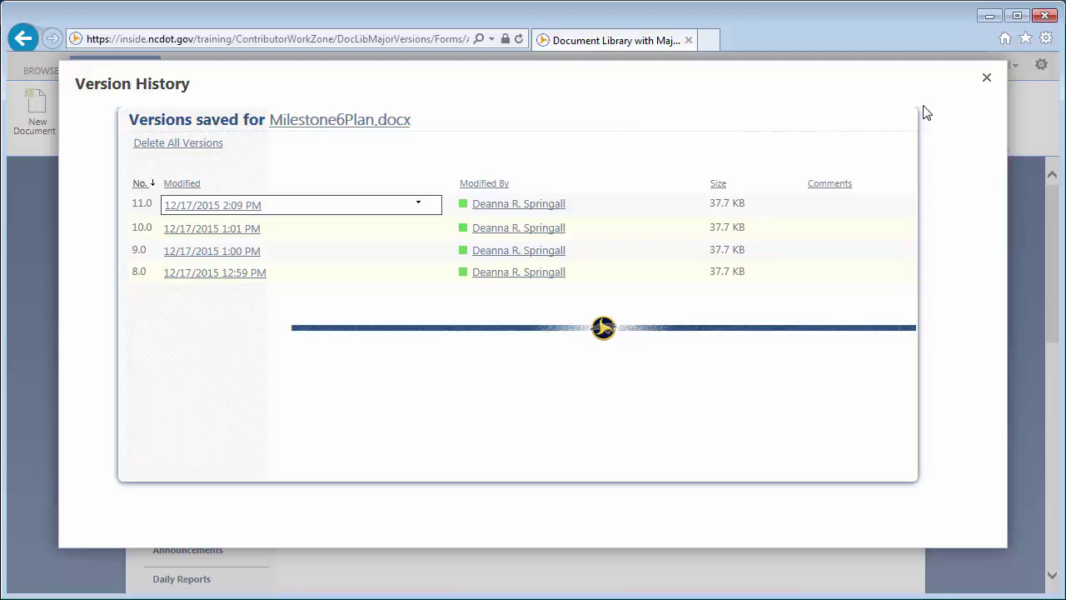
left_click(418, 204)
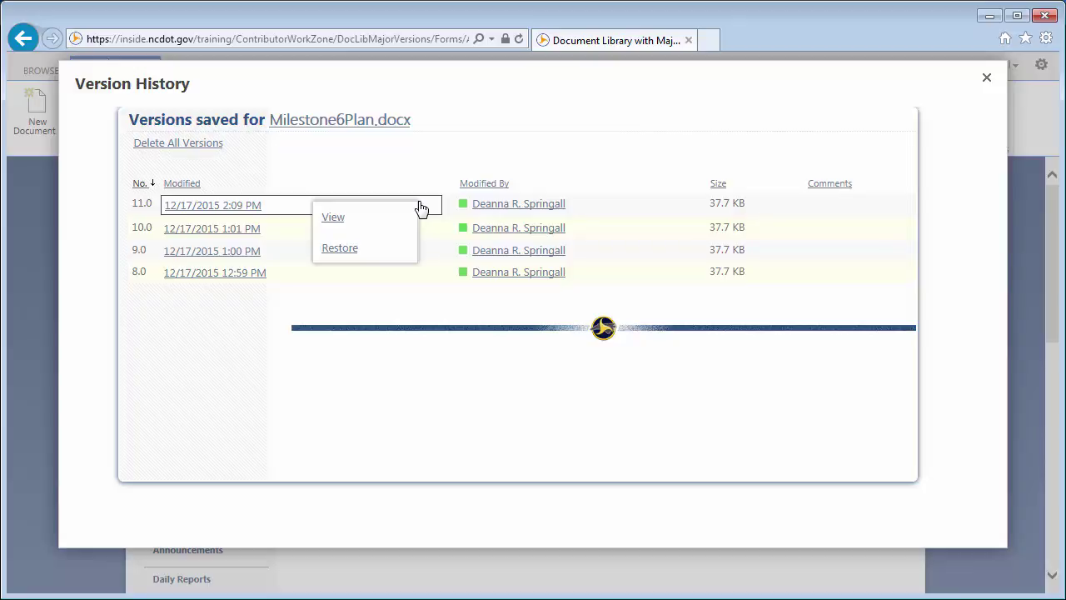
left_click(409, 152)
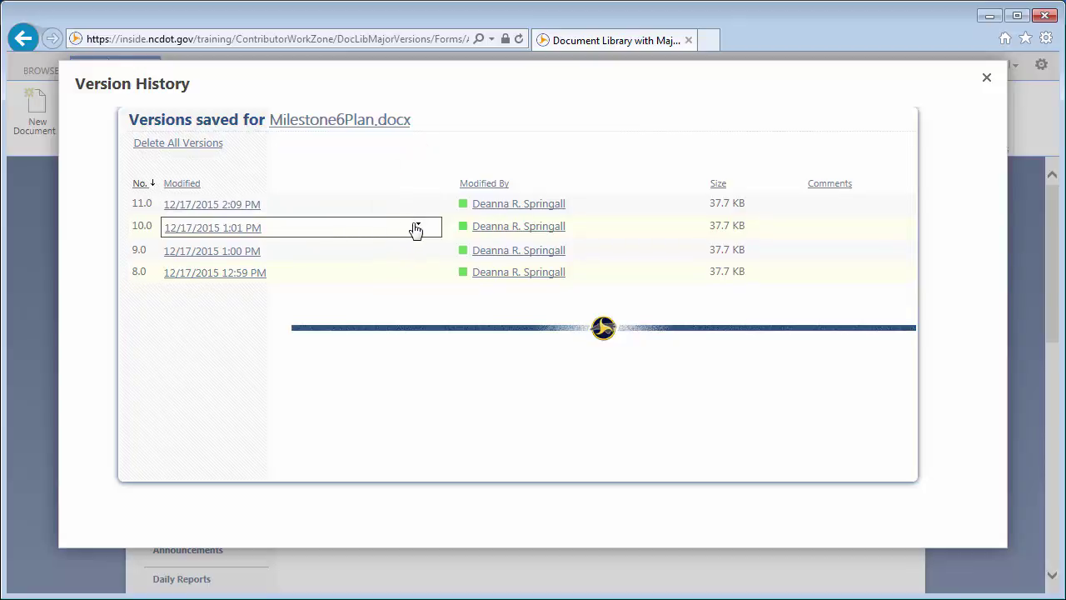
left_click(417, 225)
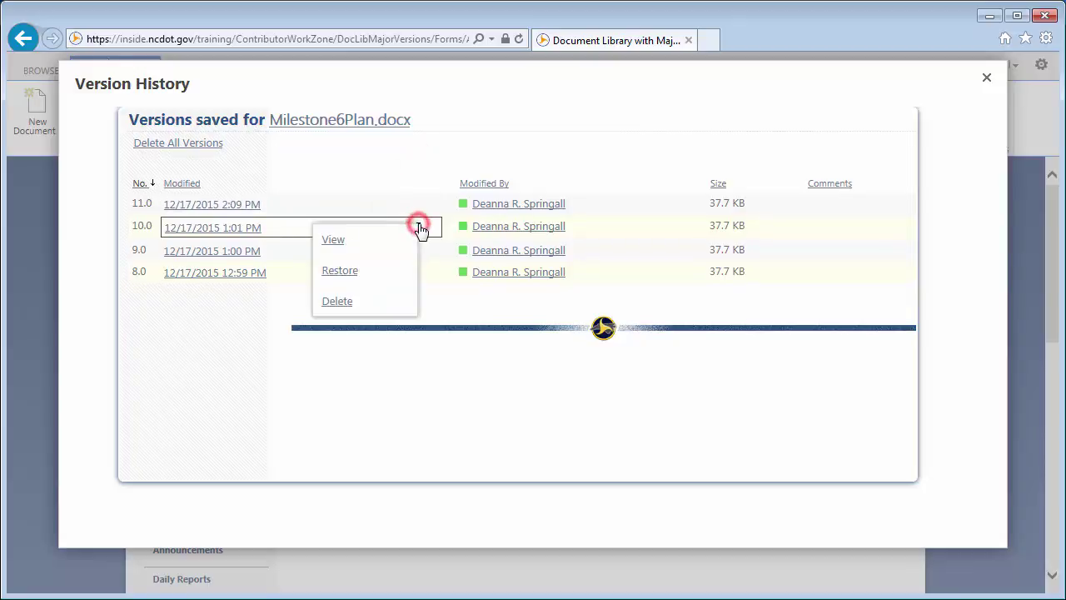
left_click(359, 275)
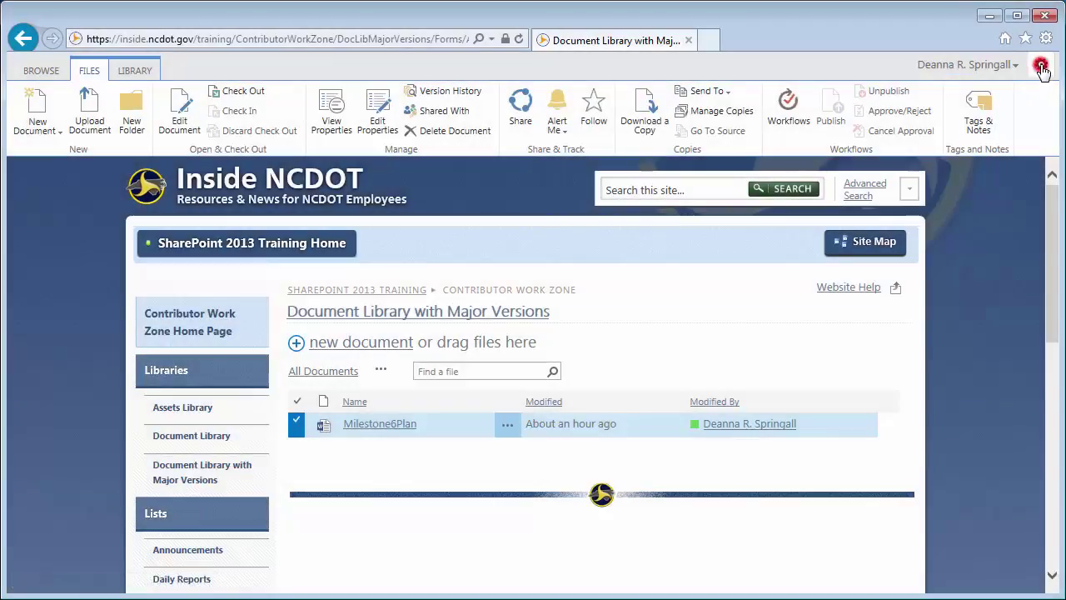
Step: Go to Site Contents and open the Pages library
left_click(1041, 67)
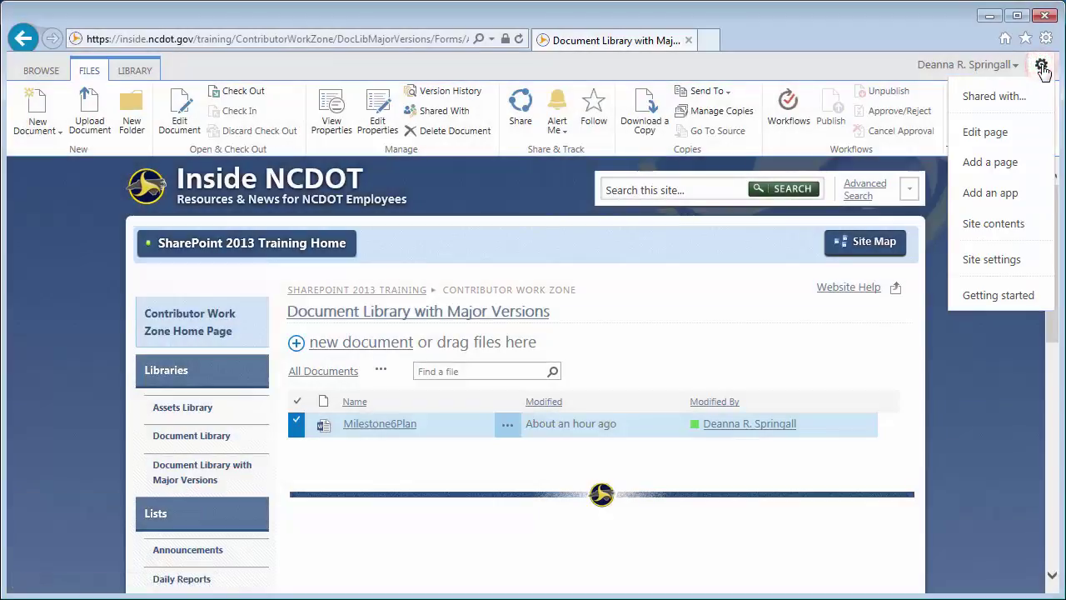
left_click(994, 225)
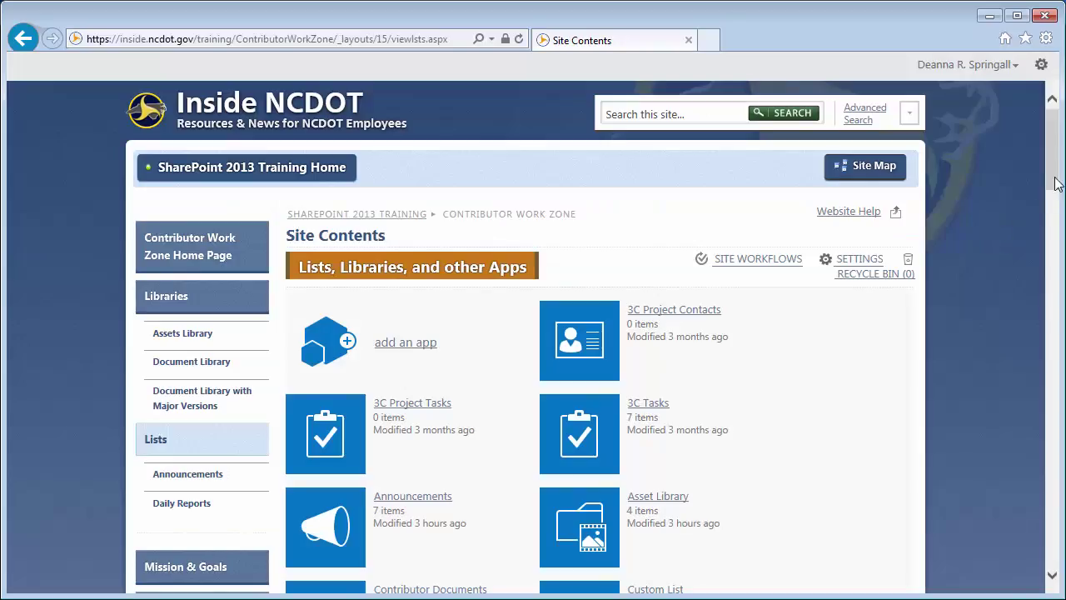
left_click_drag(1056, 183, 1054, 380)
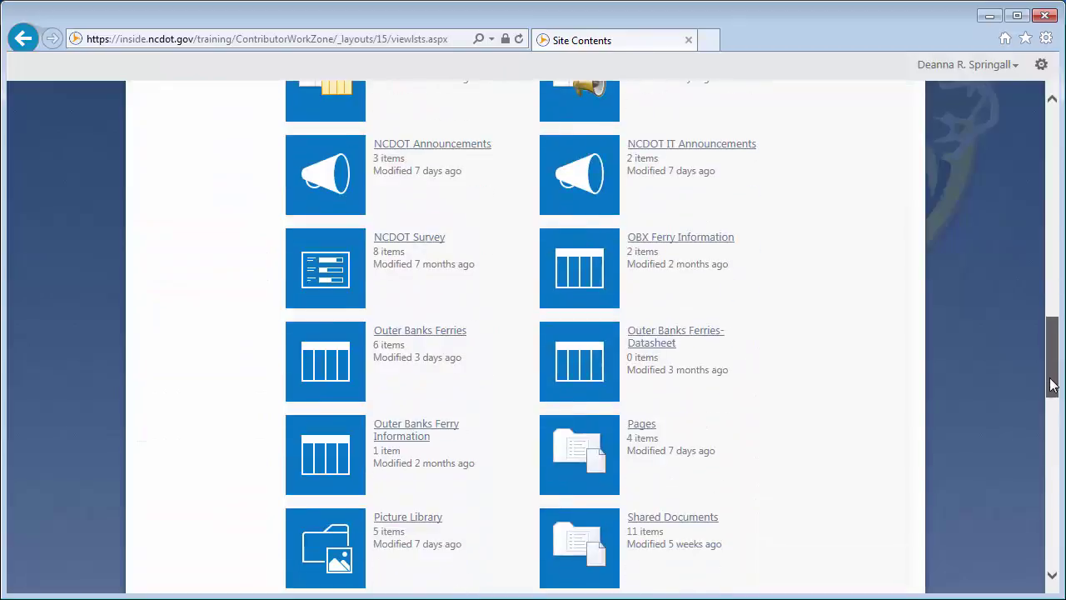
left_click(633, 427)
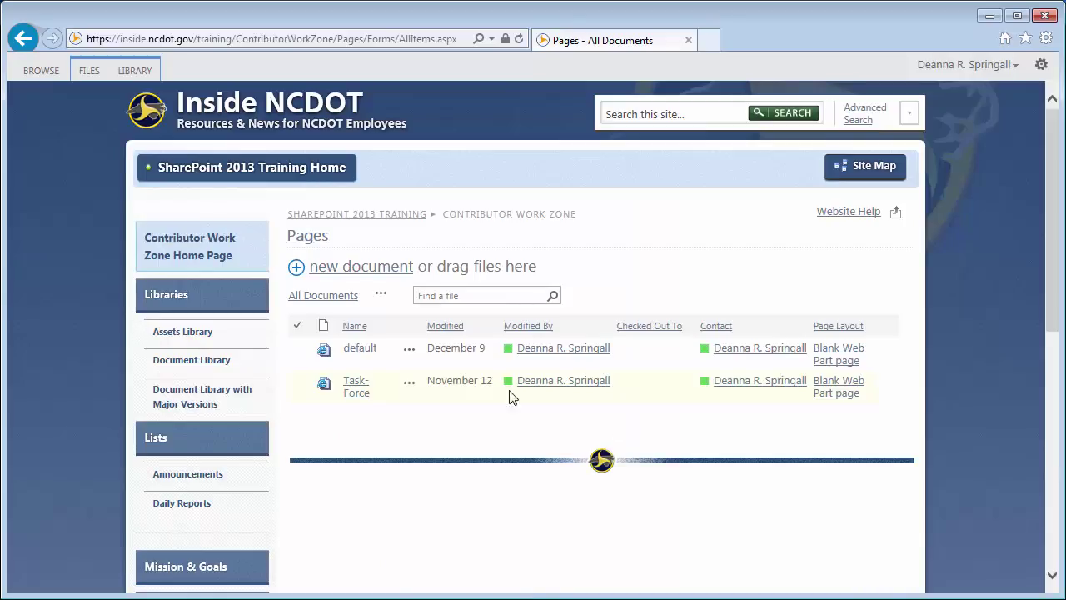
Step: Select the default page and bring up its details callout with more actions
left_click(298, 349)
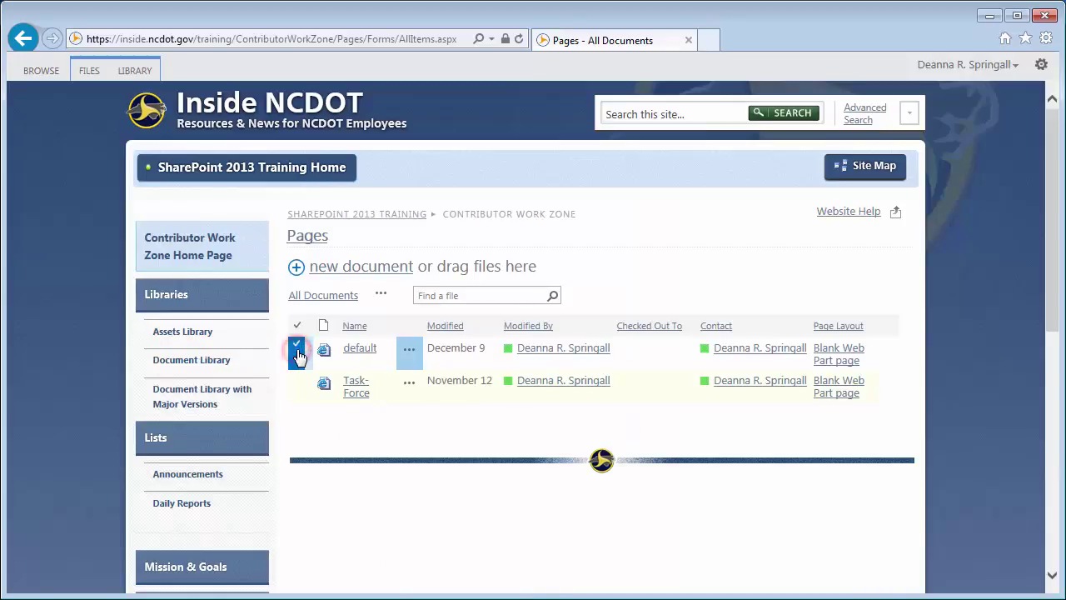
left_click(84, 73)
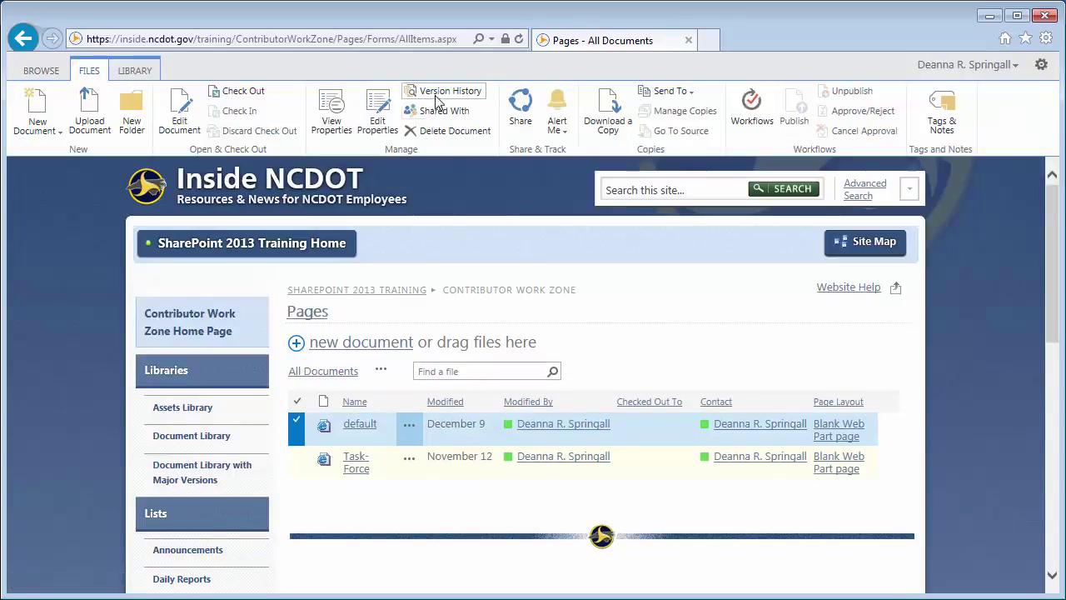
left_click(413, 427)
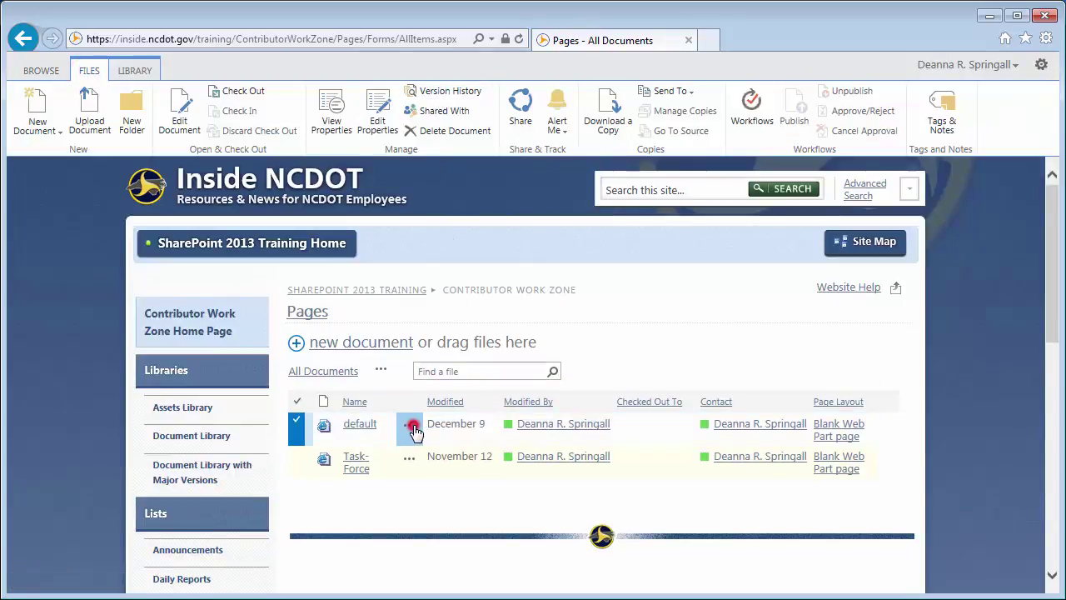
left_click(558, 495)
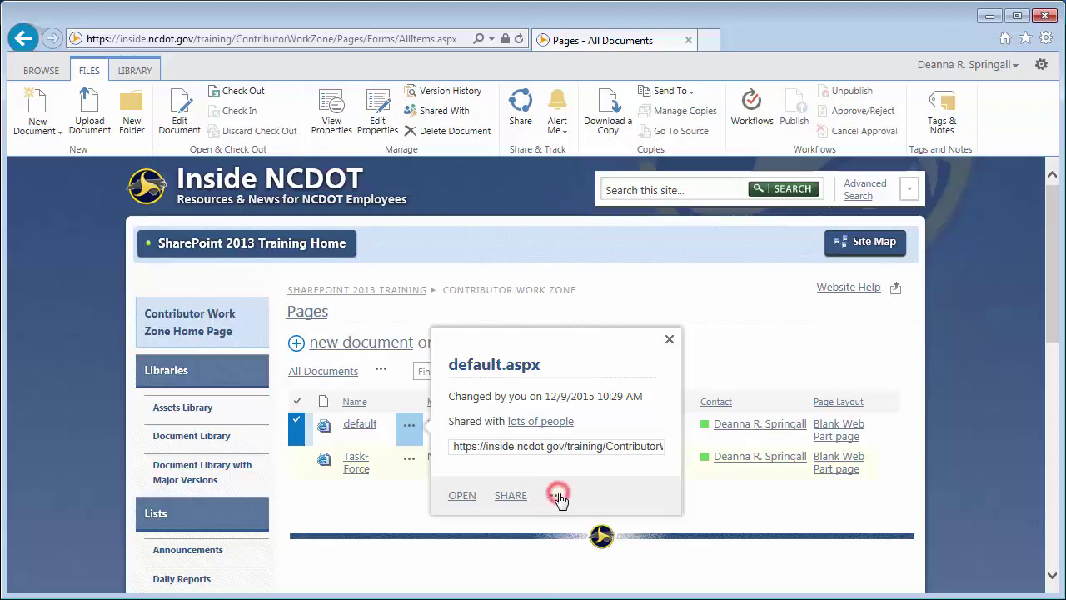
Step: Open default.aspx's version history and view the properties of version 74.0
left_click(577, 421)
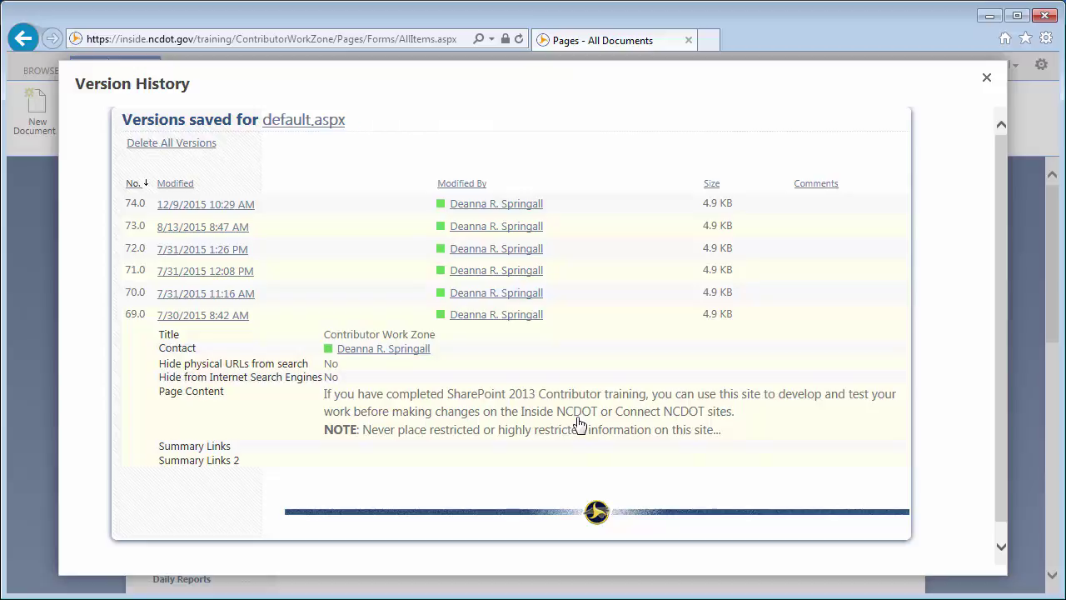
left_click(414, 204)
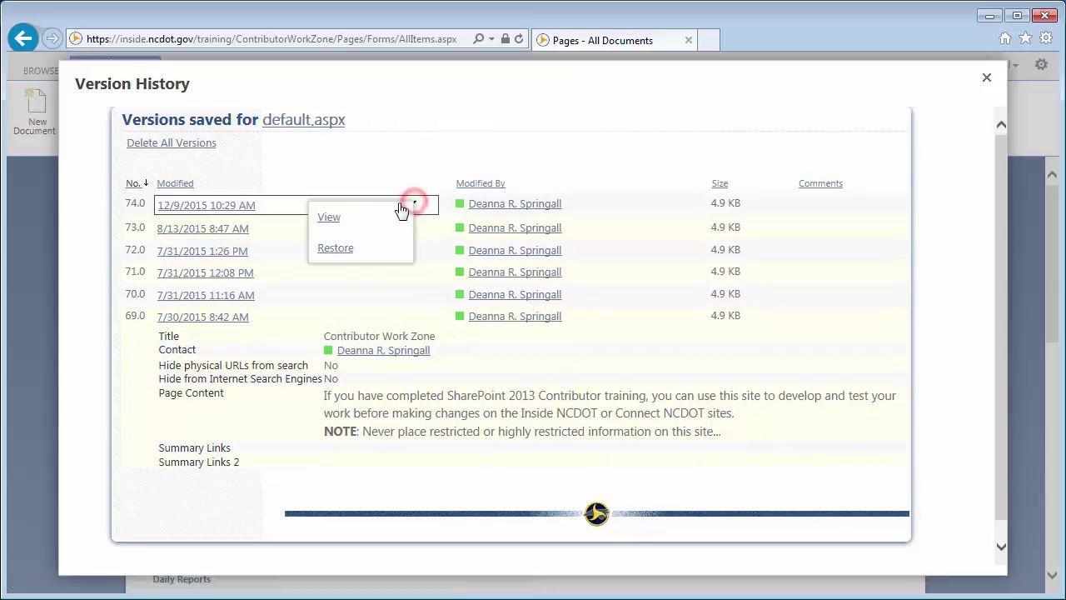
left_click(331, 217)
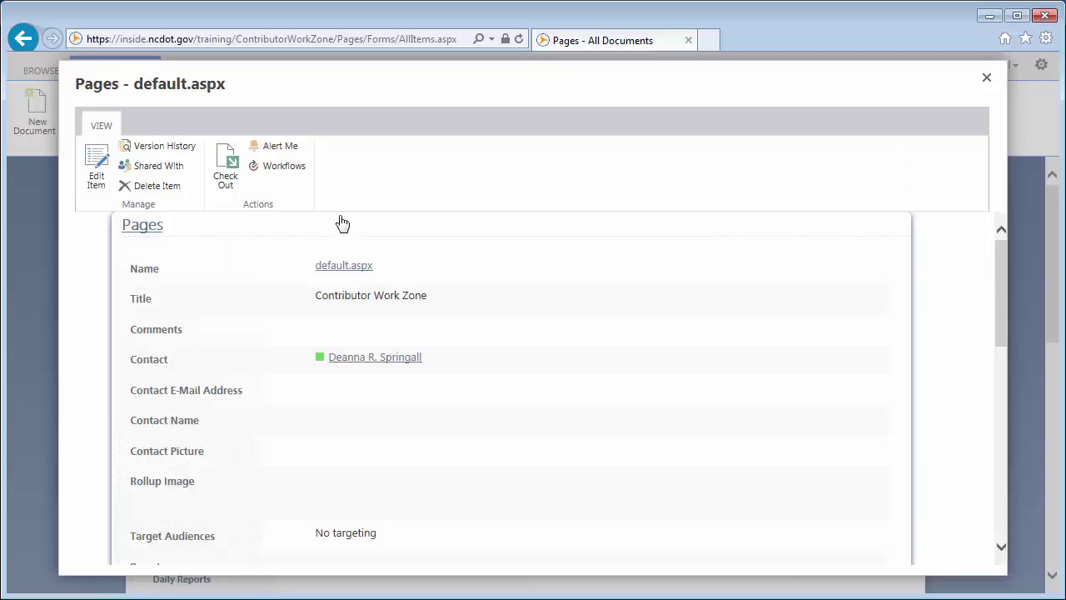
left_click(23, 39)
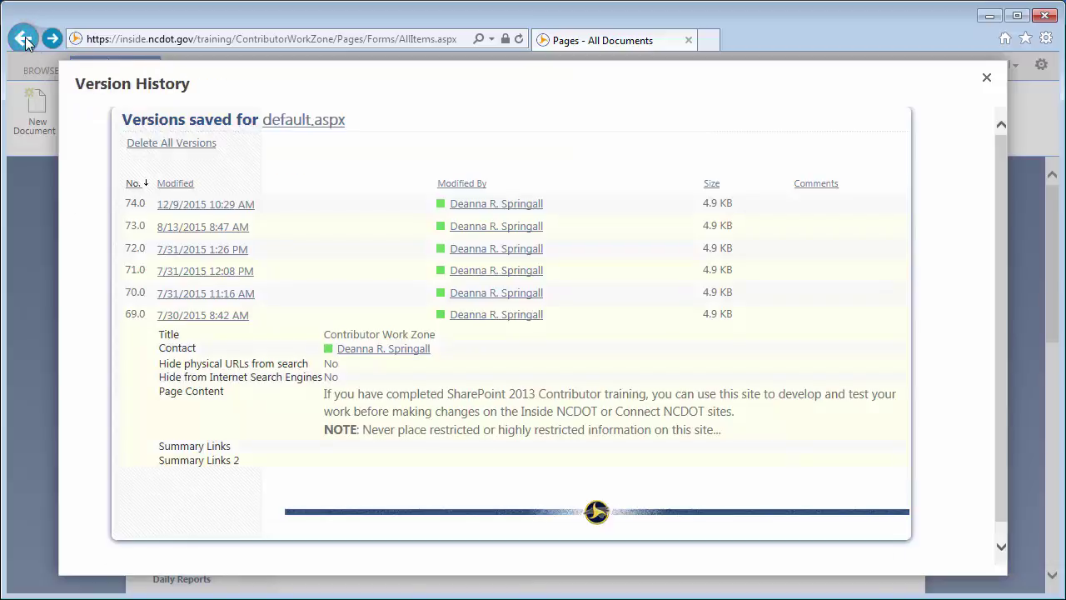
Step: Open version 74.0 of the page in a new tab, then show version 73.0's actions
left_click(193, 208)
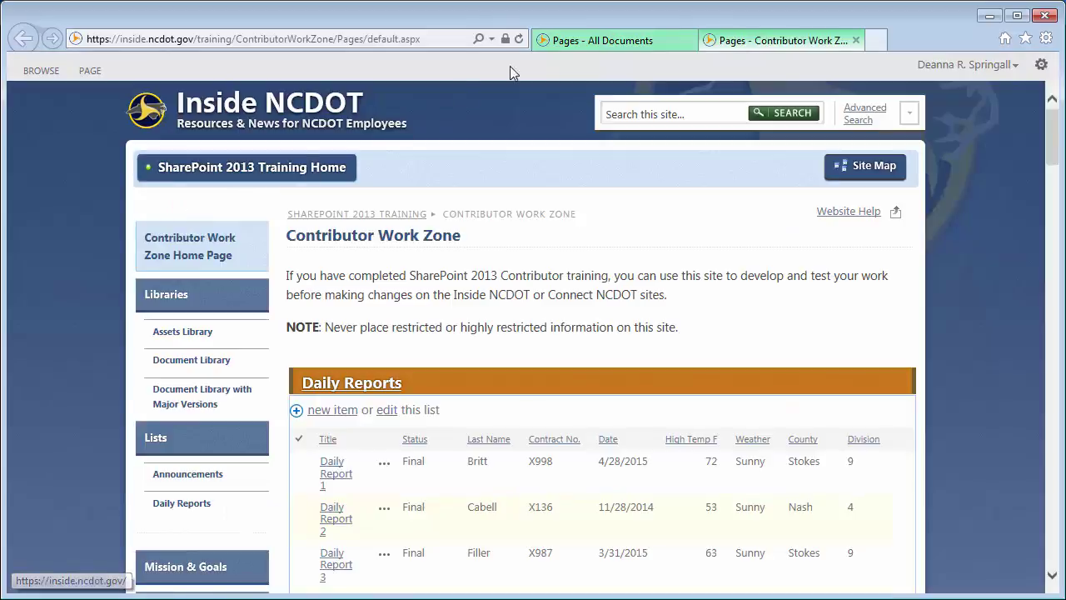
left_click(551, 43)
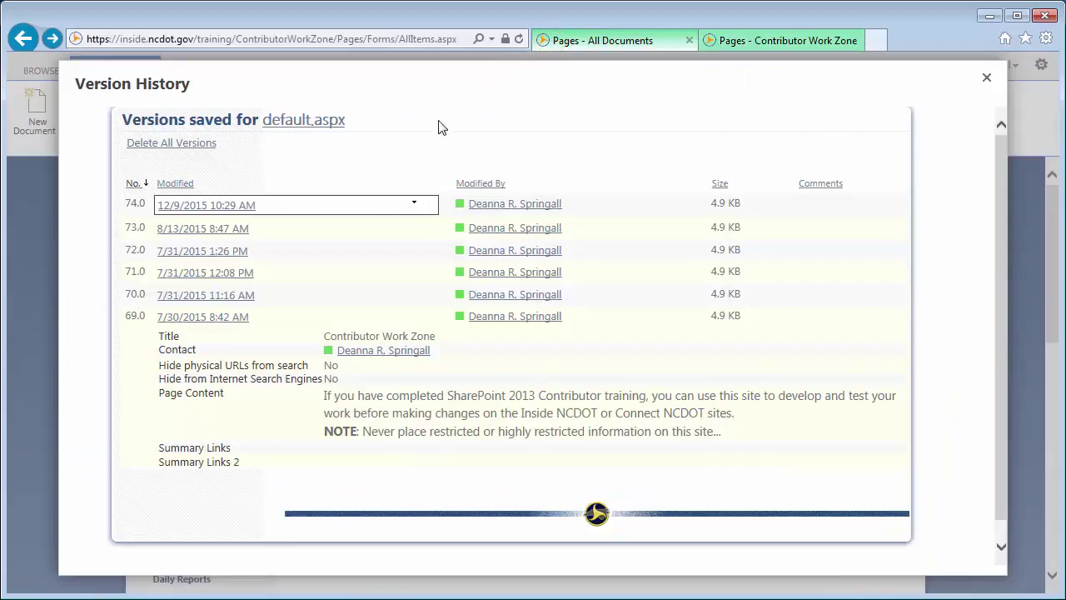
left_click(410, 227)
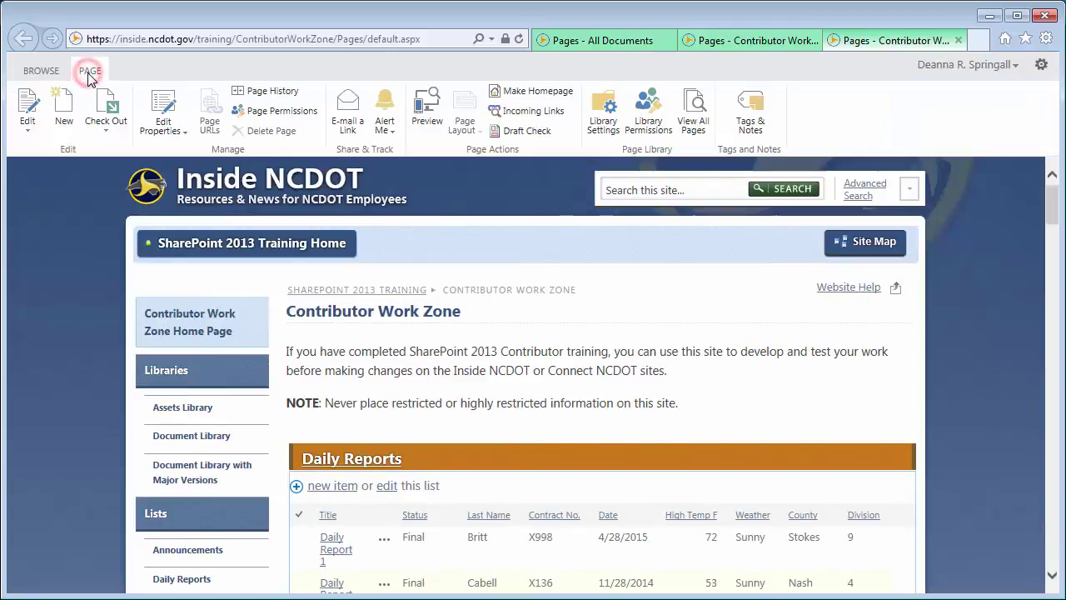
Step: View default.aspx's page history (74.0 vs 73.0), then its saved versions list, 69.0 through 74.0
left_click(269, 91)
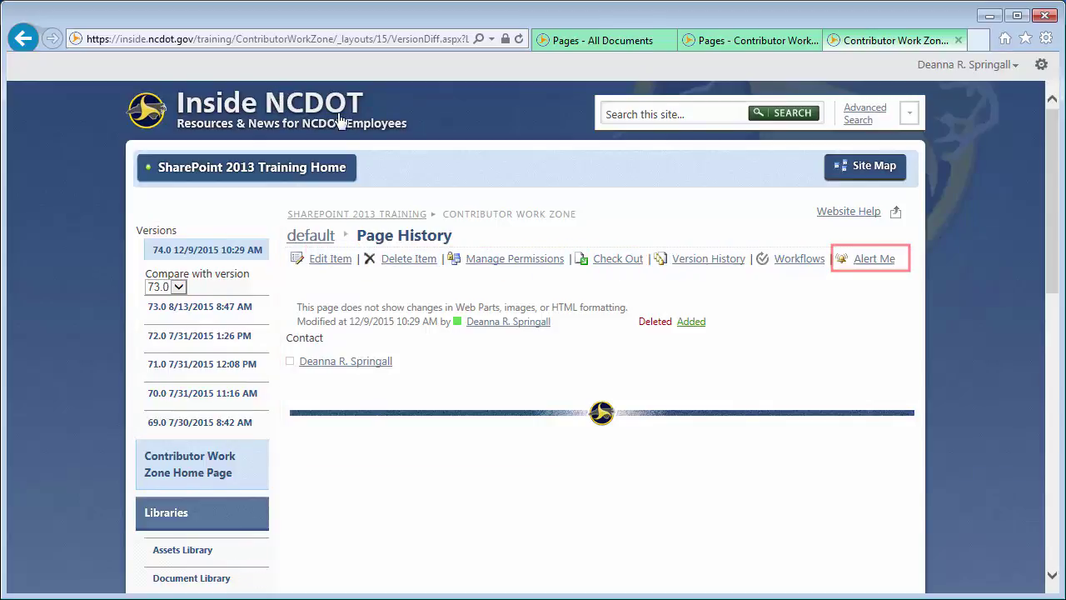
left_click(705, 259)
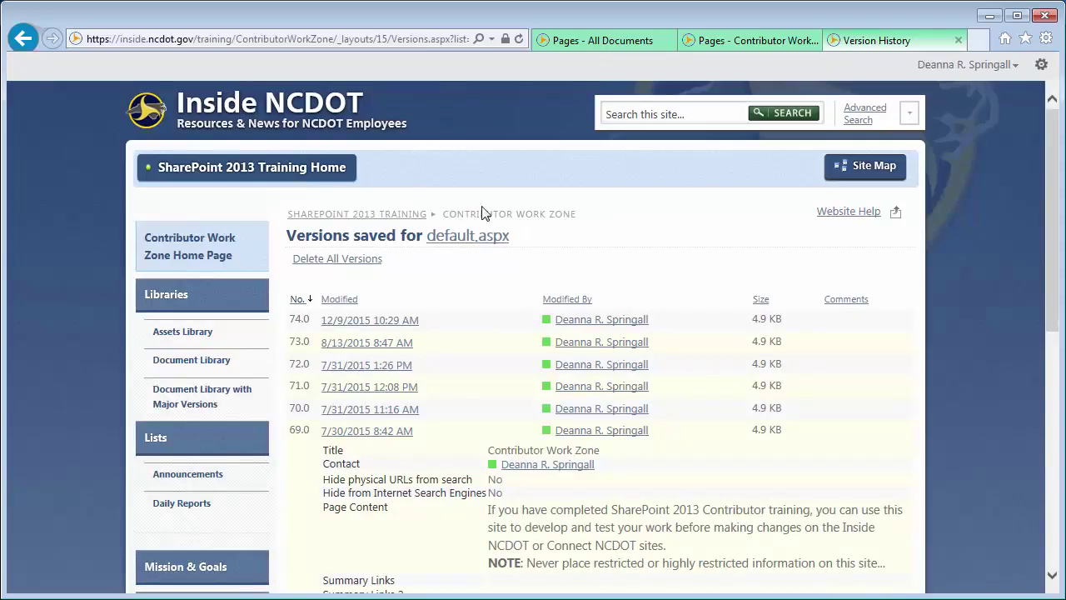
Step: Show version 71.0 of the default page from 7/31/2015, compared against version 70.0
left_click(28, 39)
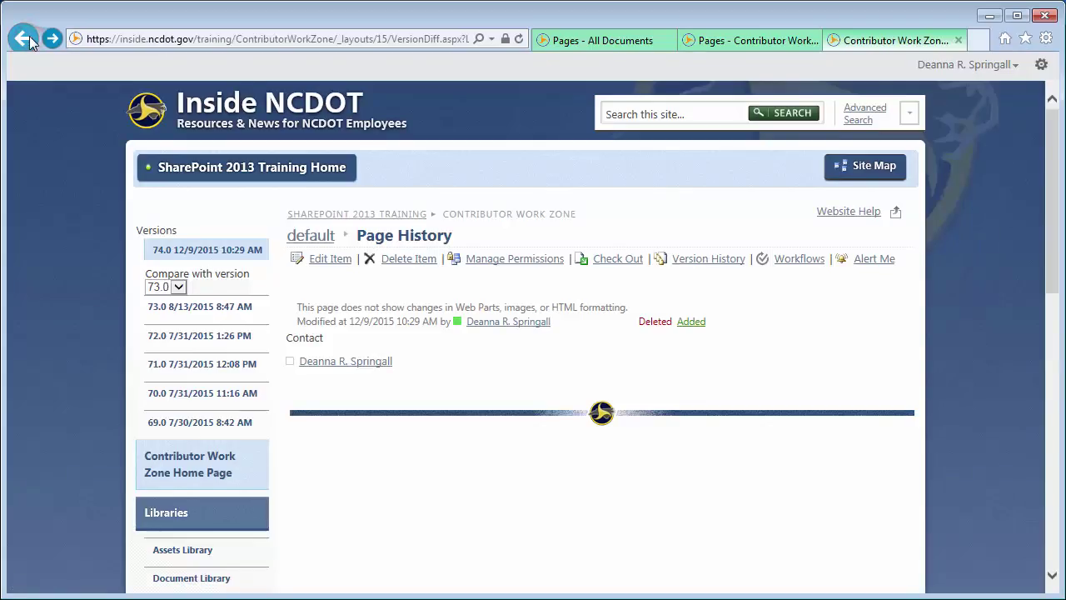
left_click(181, 287)
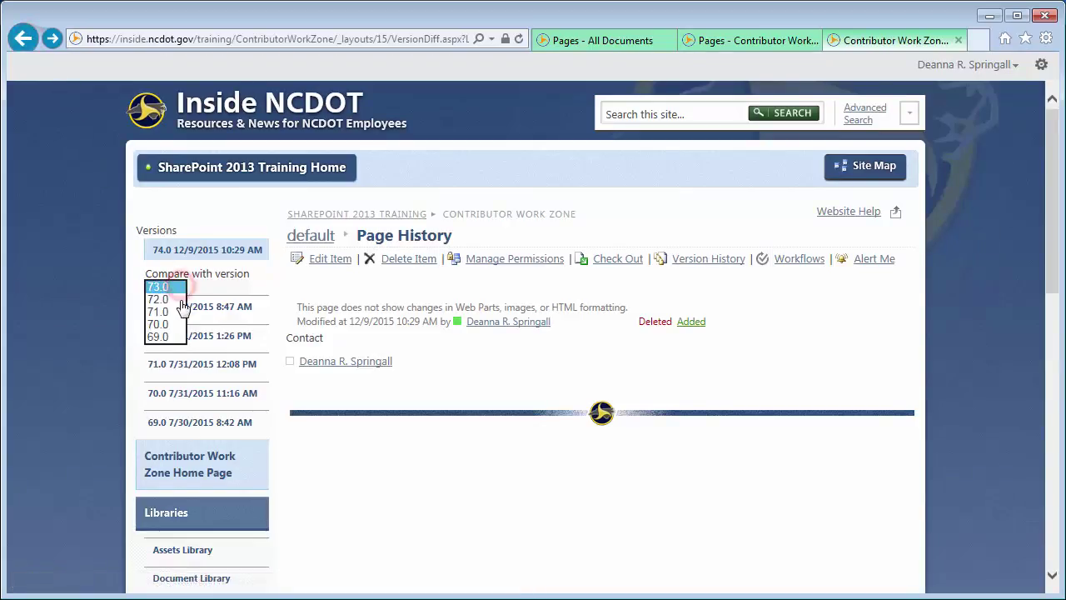
left_click(178, 300)
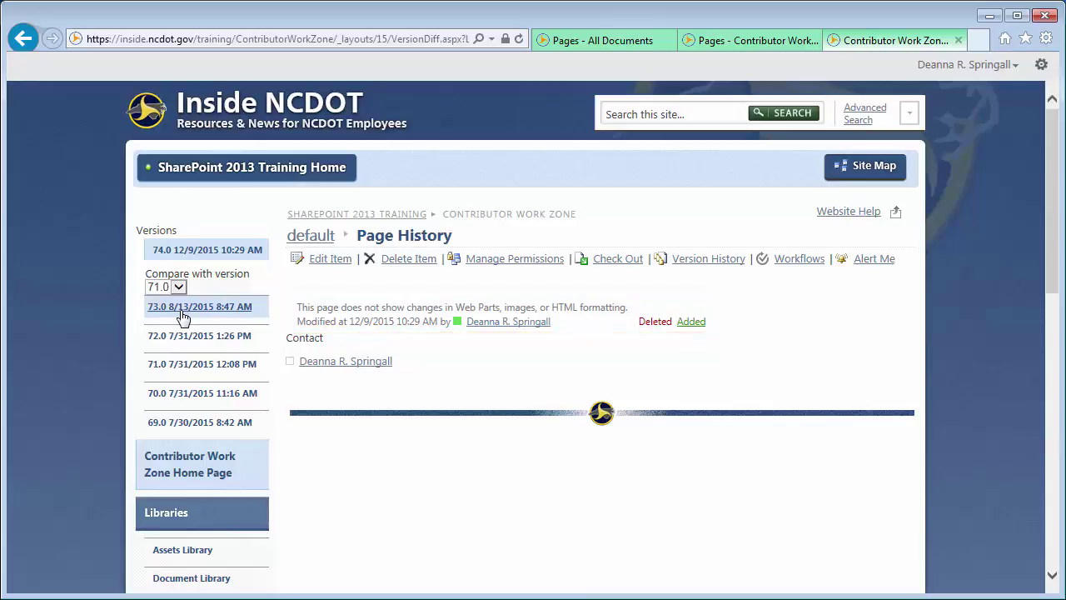
left_click(182, 365)
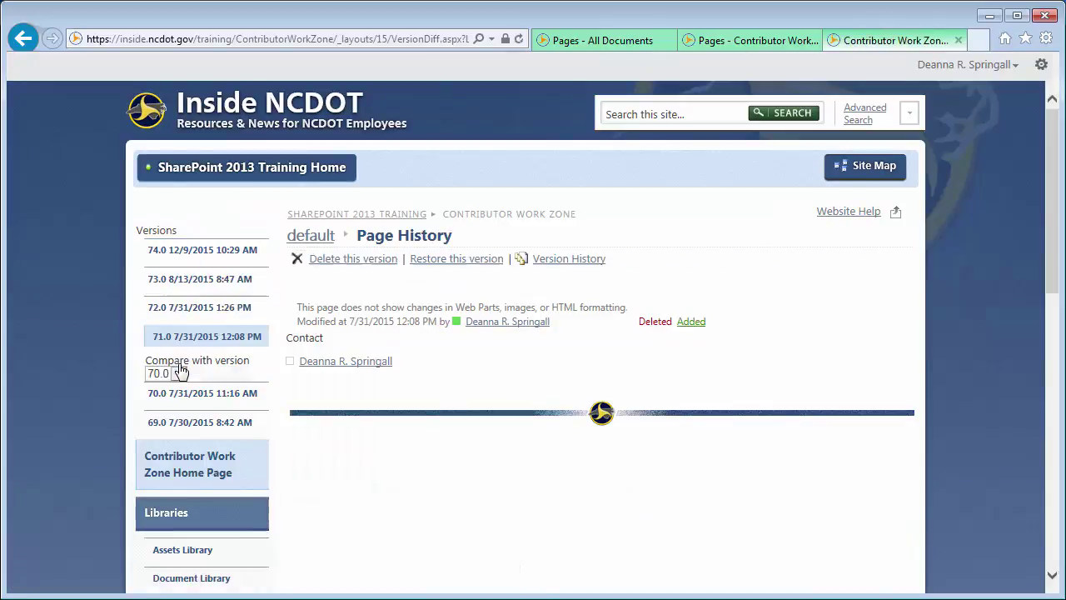
Step: Restore version 71.0 of default.aspx
left_click(450, 260)
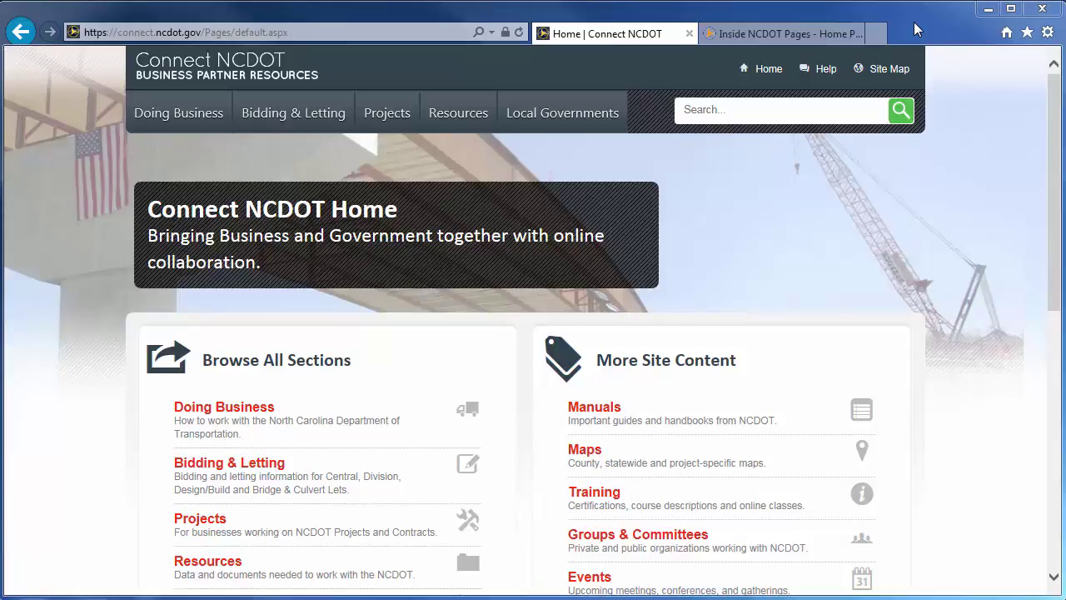
Step: Open SharePoint Help on Connect NCDOT, then scroll Inside NCDOT's home page to its Website Help footer
left_click(833, 70)
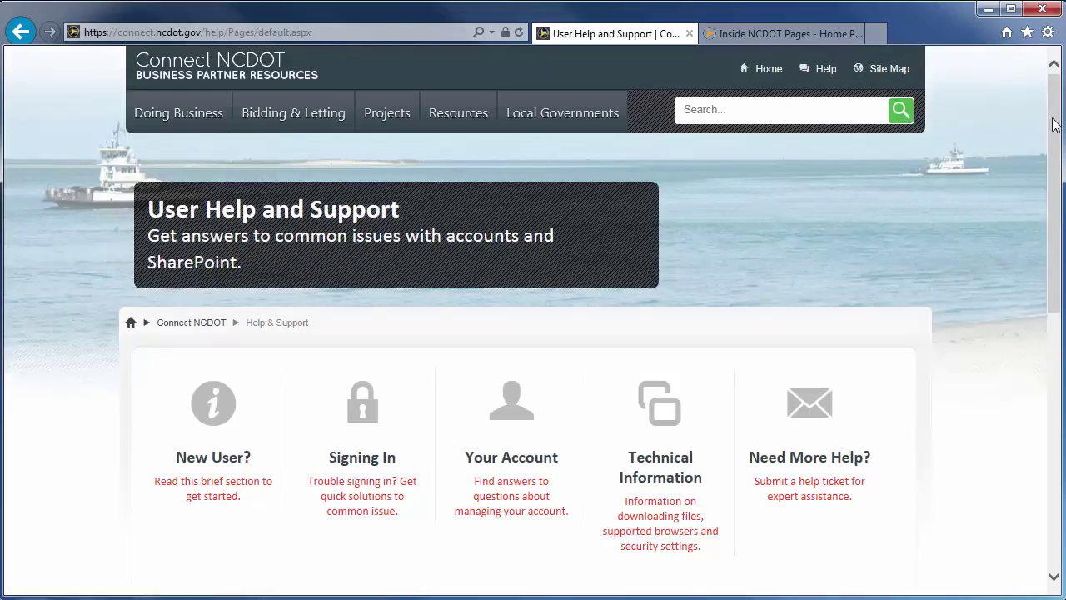
left_click_drag(1055, 124, 1054, 280)
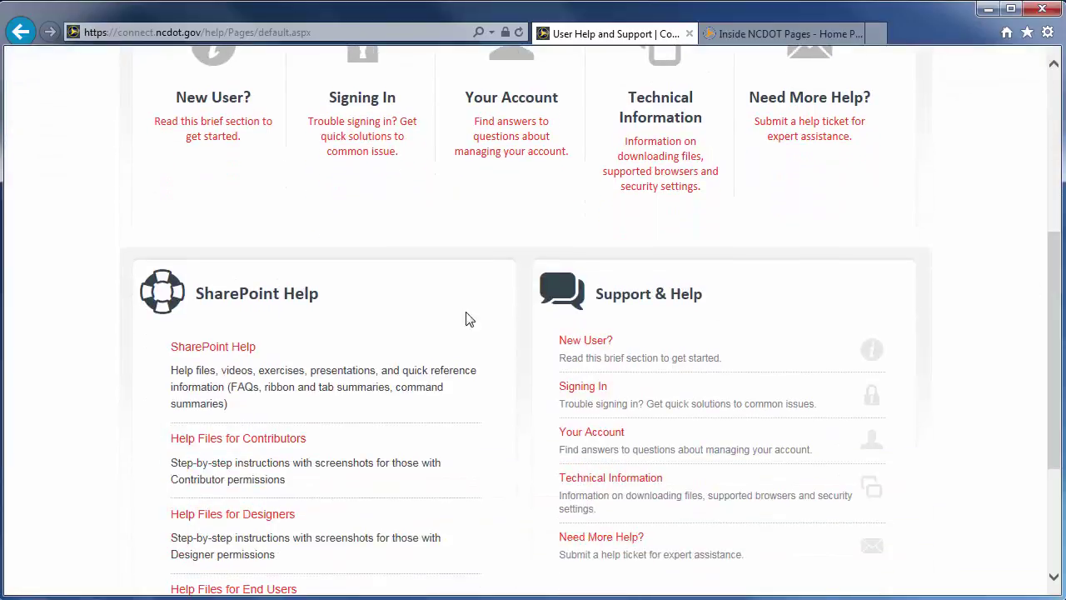
left_click(232, 350)
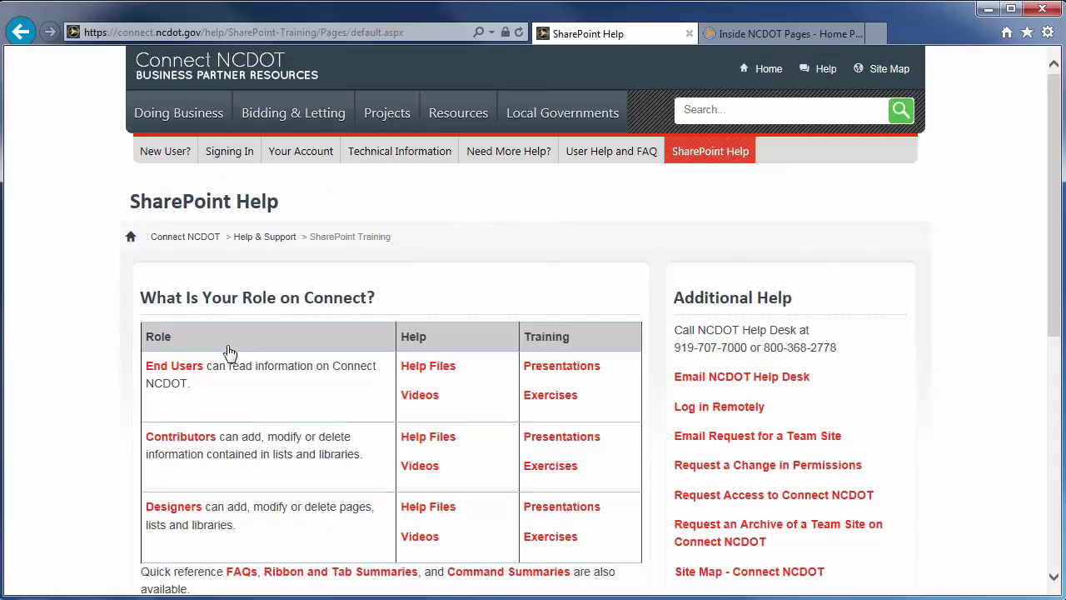
left_click(759, 34)
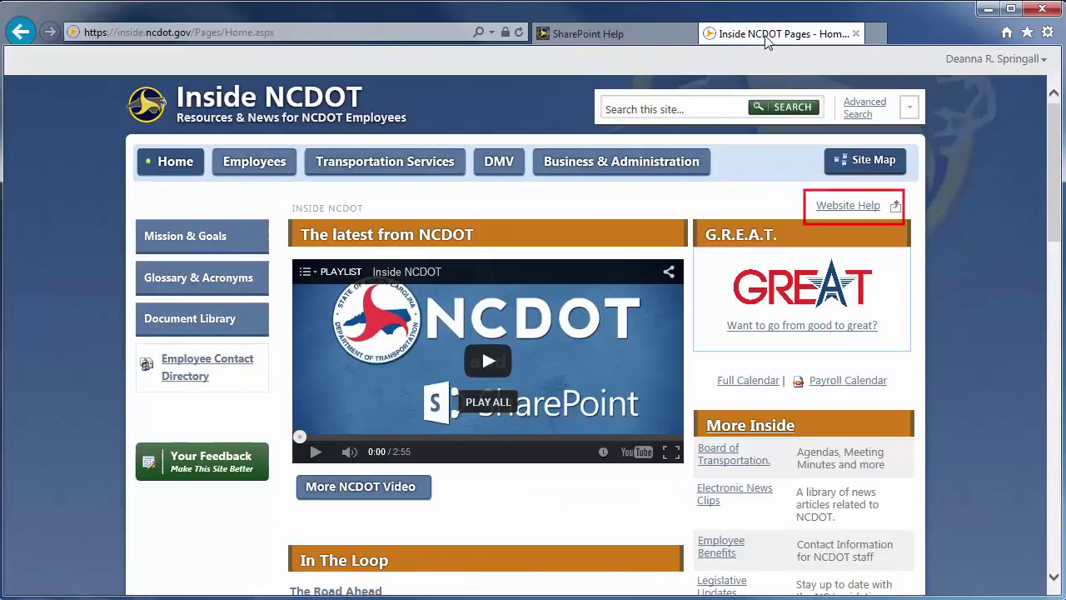
left_click_drag(1055, 114, 1060, 439)
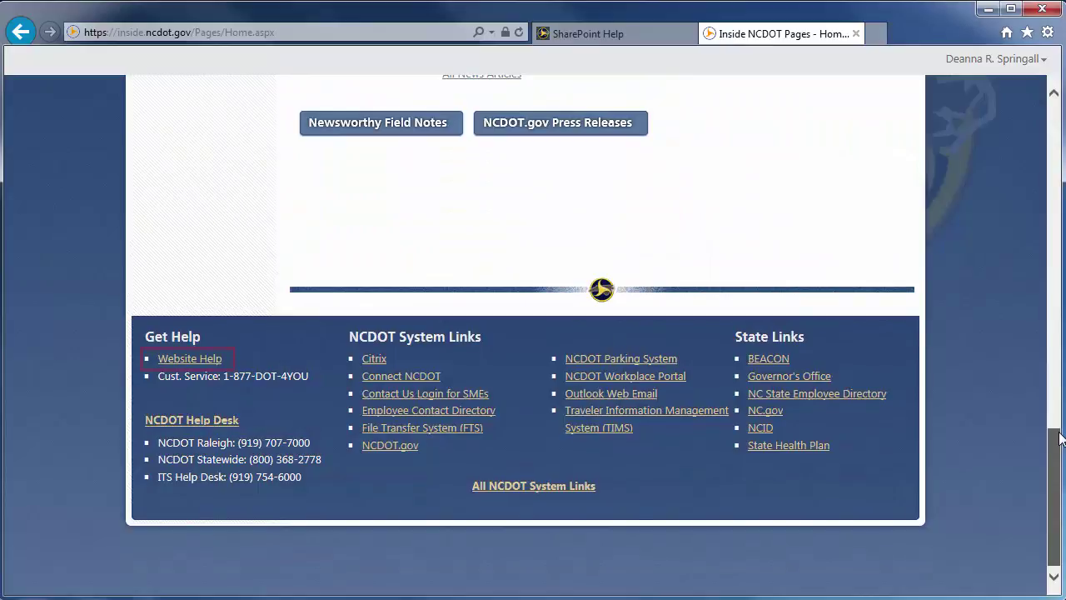